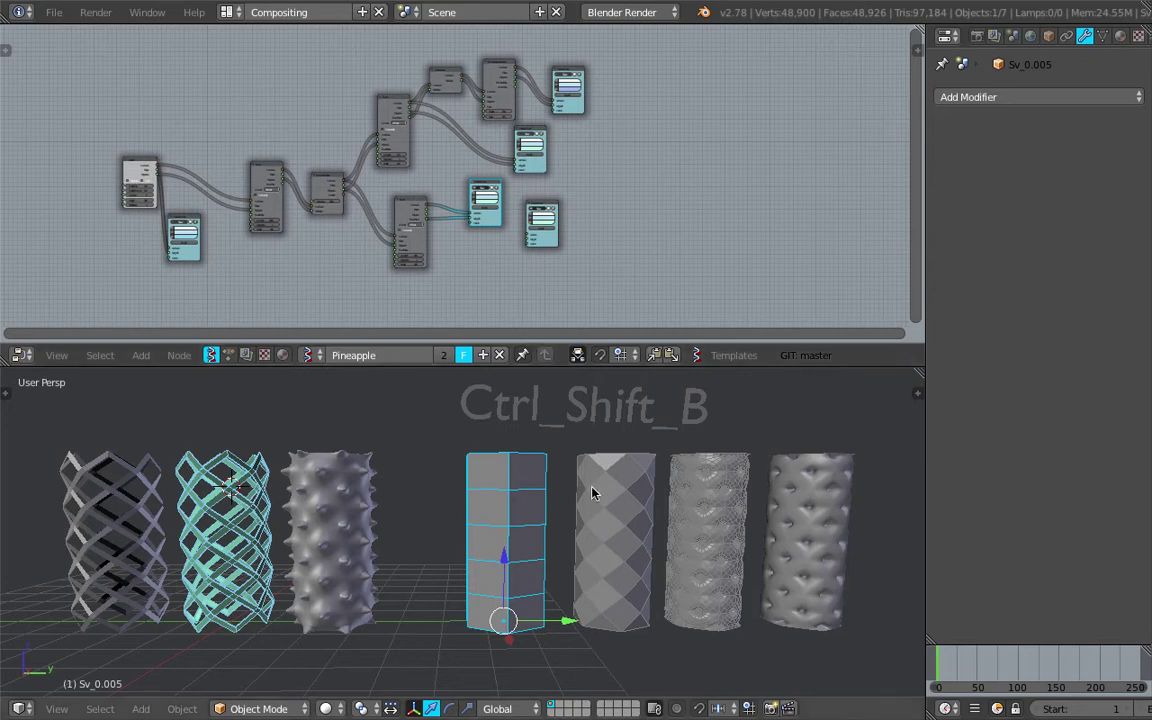
Step: Examine the Pineapple node tree and the row of patterned cylinders in the scene
middle_click_drag(593, 488, 587, 434)
scroll(492, 297, "up", 4)
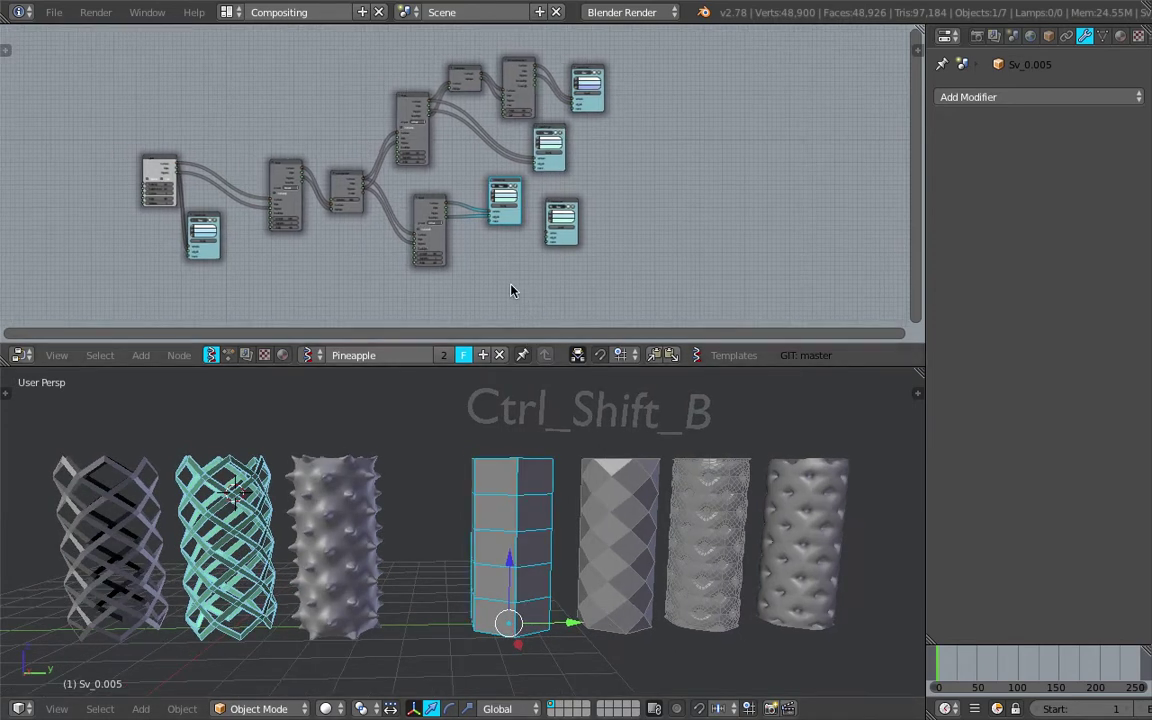
scroll(522, 240, "up", 3)
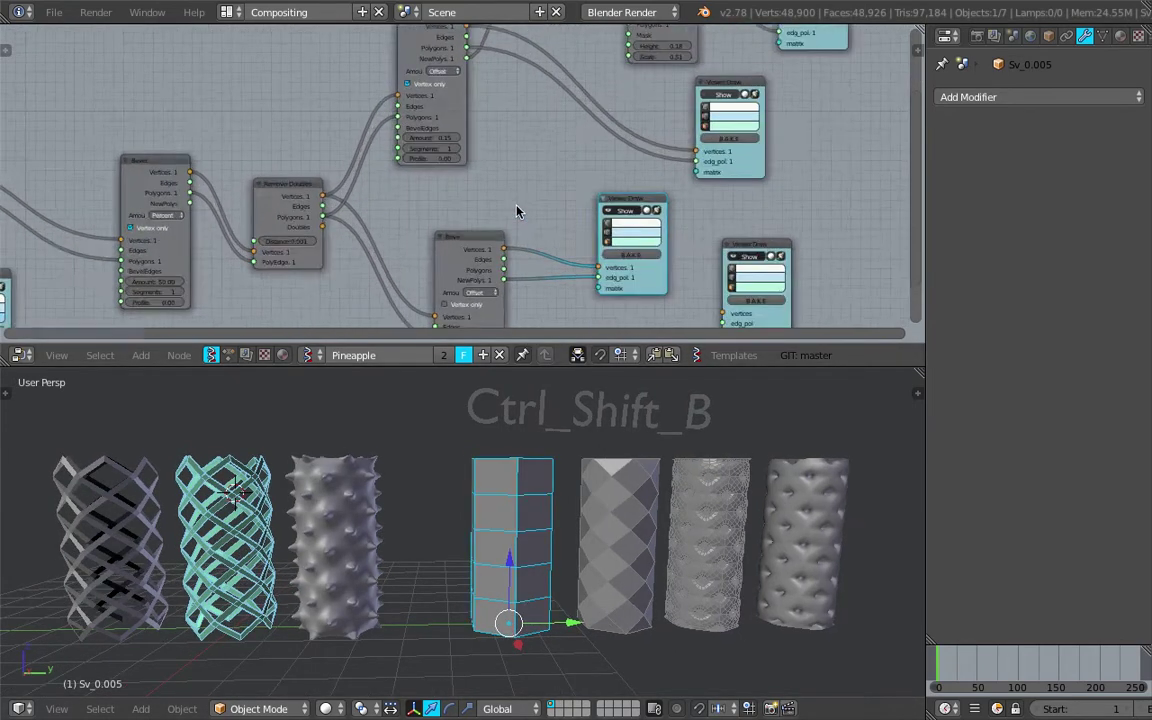
scroll(519, 213, "down", 3)
middle_click_drag(519, 213, 537, 199)
mouse_move(450, 527)
middle_mouse_down()
mouse_move(482, 524)
mouse_move(499, 504)
mouse_move(507, 525)
mouse_move(496, 491)
mouse_move(474, 501)
mouse_move(579, 499)
mouse_move(431, 515)
mouse_move(470, 521)
mouse_move(408, 540)
mouse_move(429, 491)
mouse_move(511, 499)
mouse_move(450, 518)
mouse_move(463, 530)
mouse_move(466, 516)
mouse_move(441, 525)
middle_mouse_up()
scroll(503, 515, "up", 3)
scroll(524, 499, "down", 2)
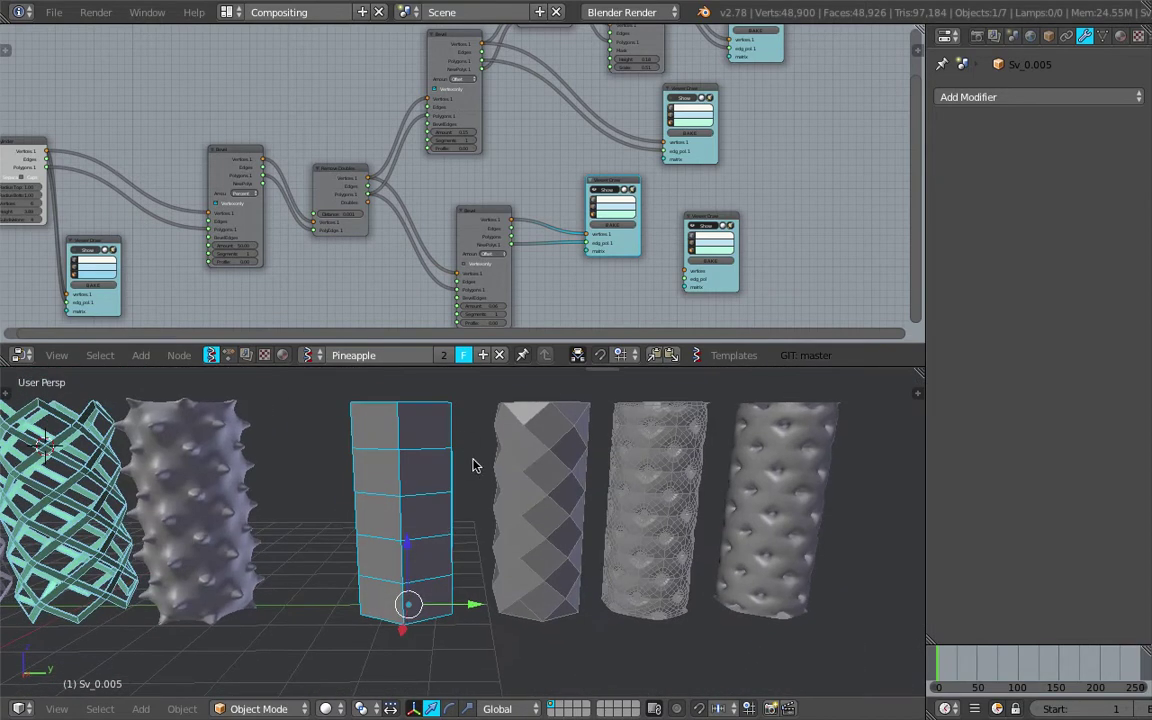
middle_click_drag(484, 470, 403, 469, "shift")
Step: Select the diamond-patterned cylinder and widen the properties area to inspect its Subsurf and Decimate modifiers
right_click(443, 480)
right_click(336, 479)
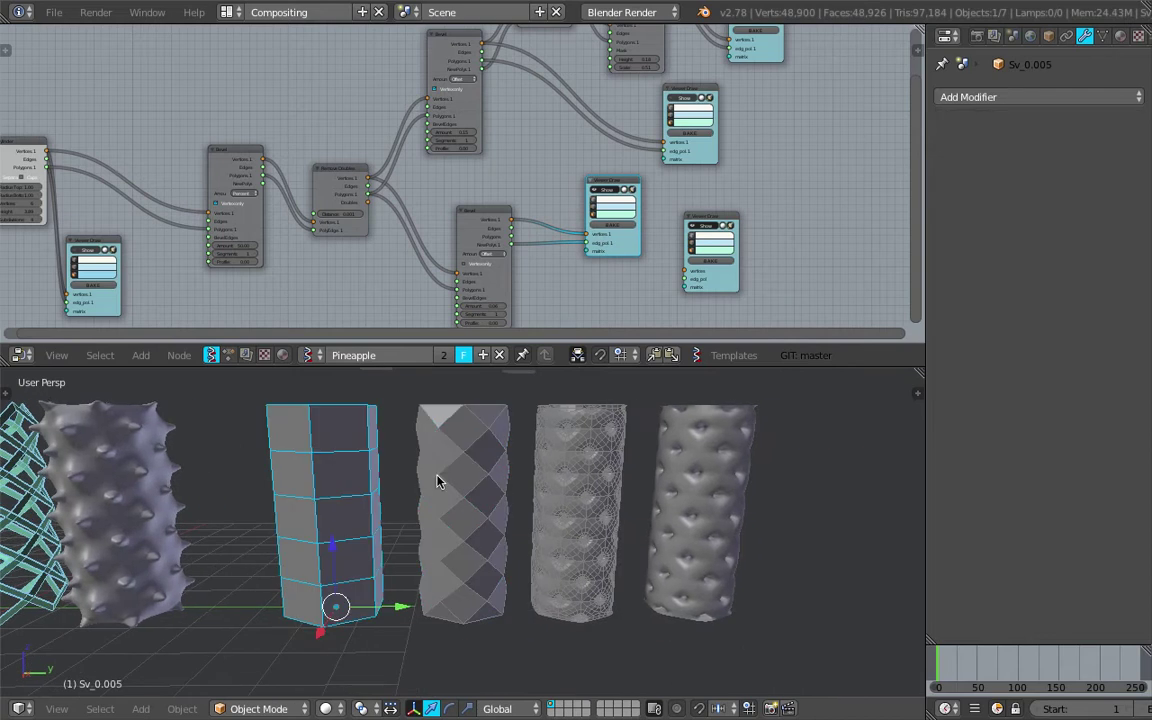
right_click(463, 470)
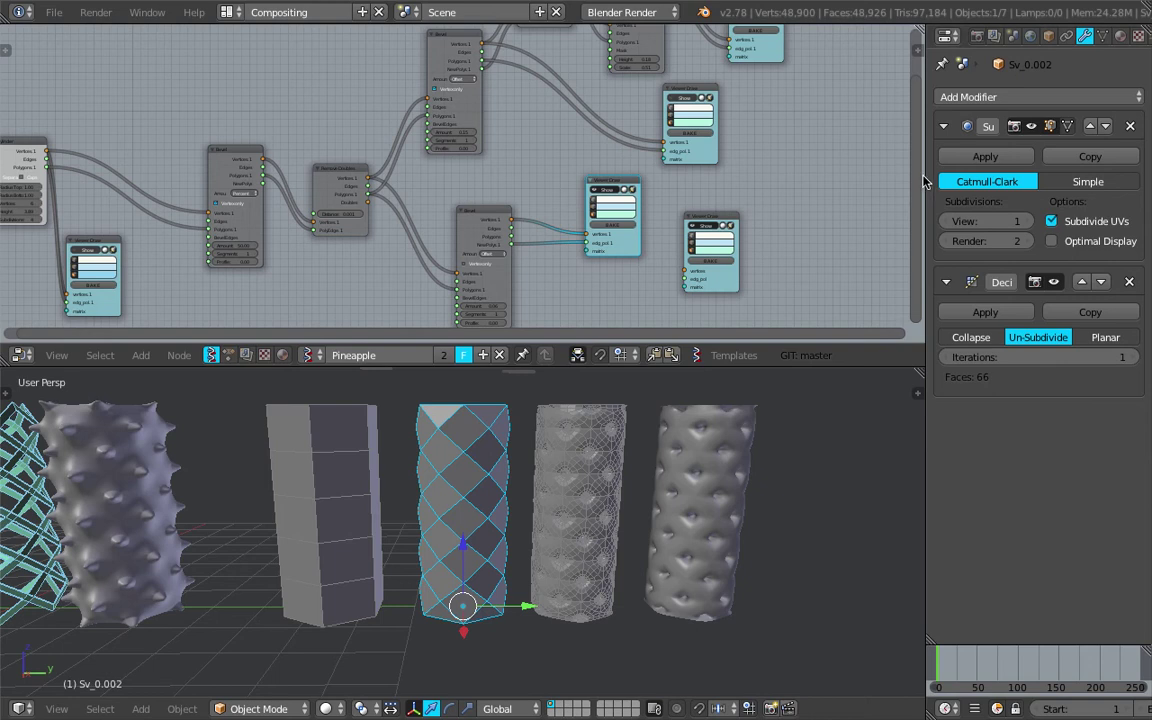
left_click_drag(926, 175, 833, 175)
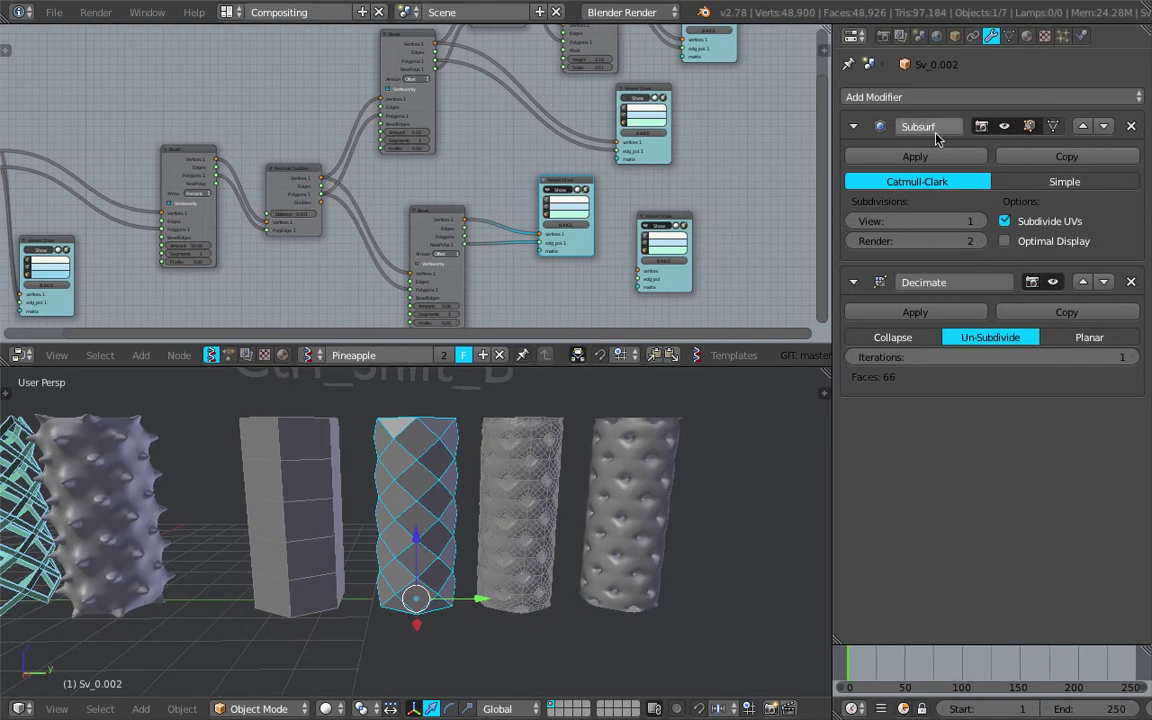
middle_click_drag(640, 482, 608, 485)
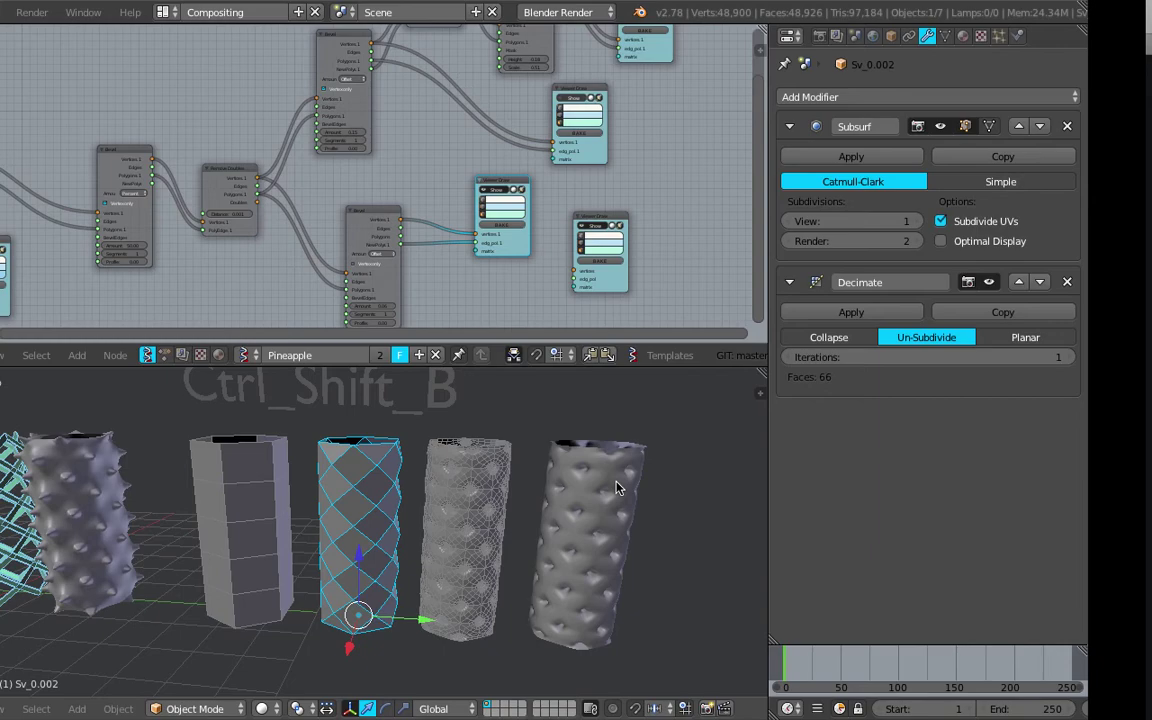
Step: Inspect the diamond, wireframe and dimpled cylinders up close from several angles
key("ctrl+Right")
scroll(613, 458, "up", 1)
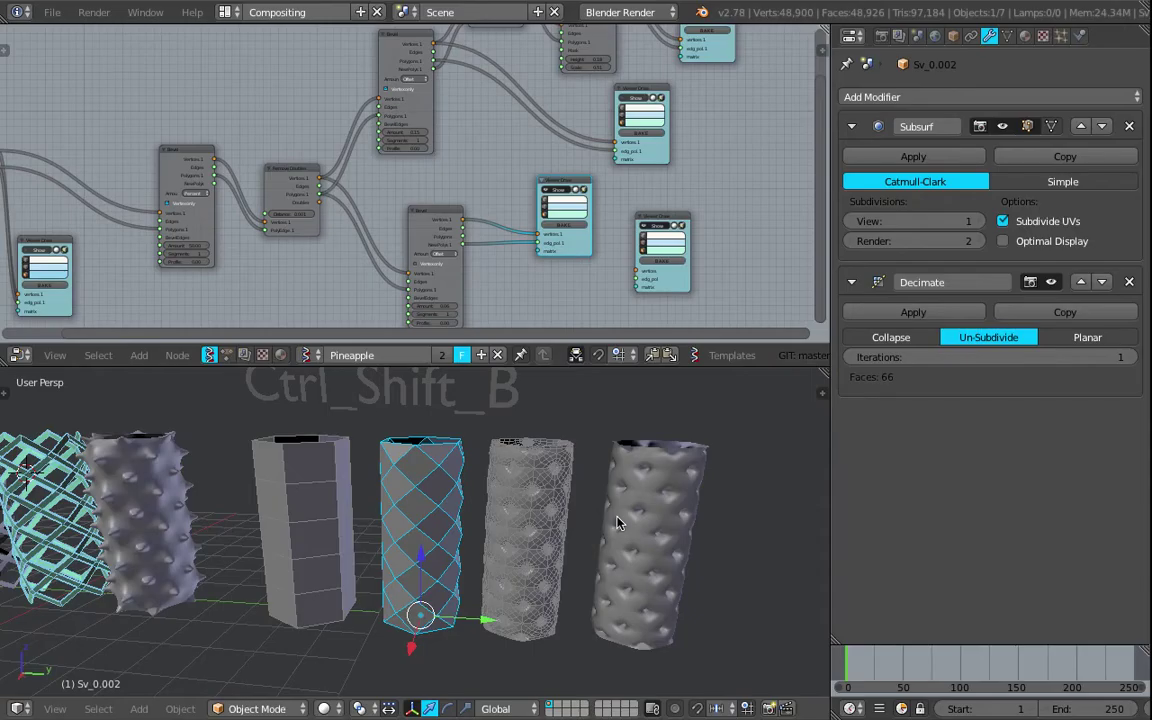
scroll(388, 525, "up", 2)
middle_click_drag(480, 452, 508, 503)
middle_click_drag(501, 563, 442, 502)
scroll(464, 590, "down", 2)
scroll(492, 507, "up", 3)
scroll(430, 517, "down", 1)
scroll(439, 503, "up", 1)
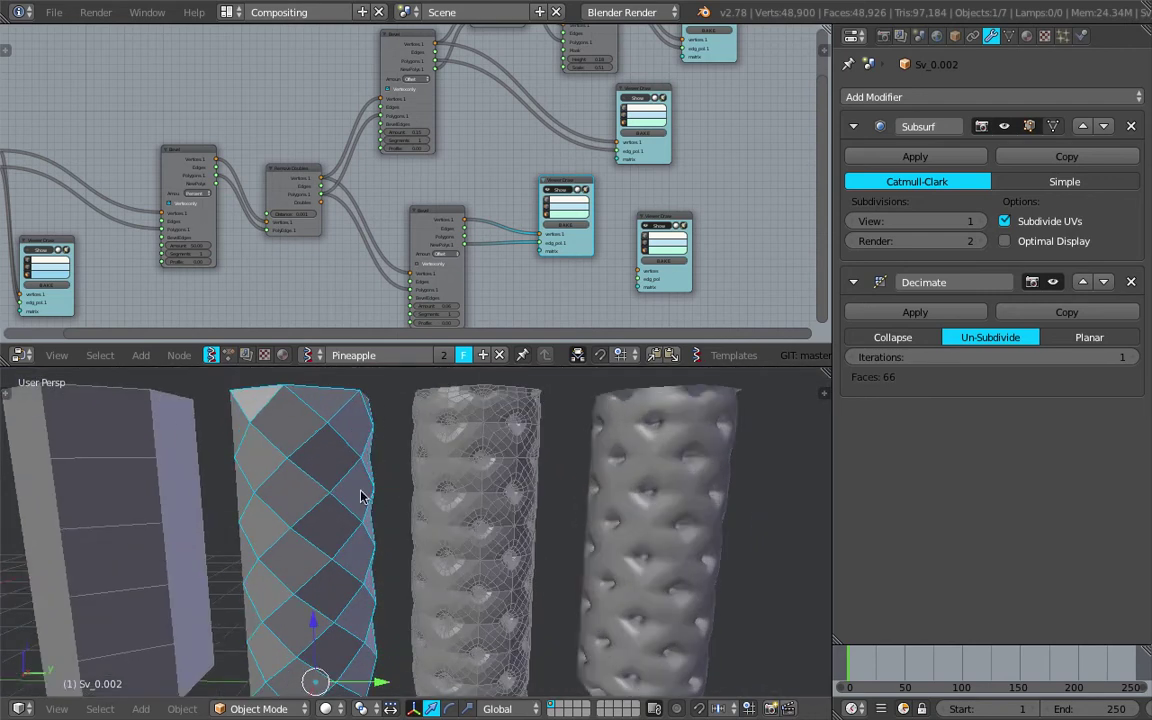
scroll(468, 483, "up", 1)
mouse_move(363, 494)
middle_mouse_down()
mouse_move(468, 483)
mouse_move(364, 493)
middle_mouse_up()
scroll(463, 503, "down", 4)
Step: Duplicate the diamond cylinder beyond the dimpled one, apply its Subsurf and Decimate modifiers, and enter Edit Mode
key("shift+d")
left_click(692, 491)
left_click(917, 158)
middle_click_drag(692, 491, 600, 511, "shift")
left_click(917, 157)
key("Tab")
left_click(758, 471)
scroll(600, 511, "up", 1)
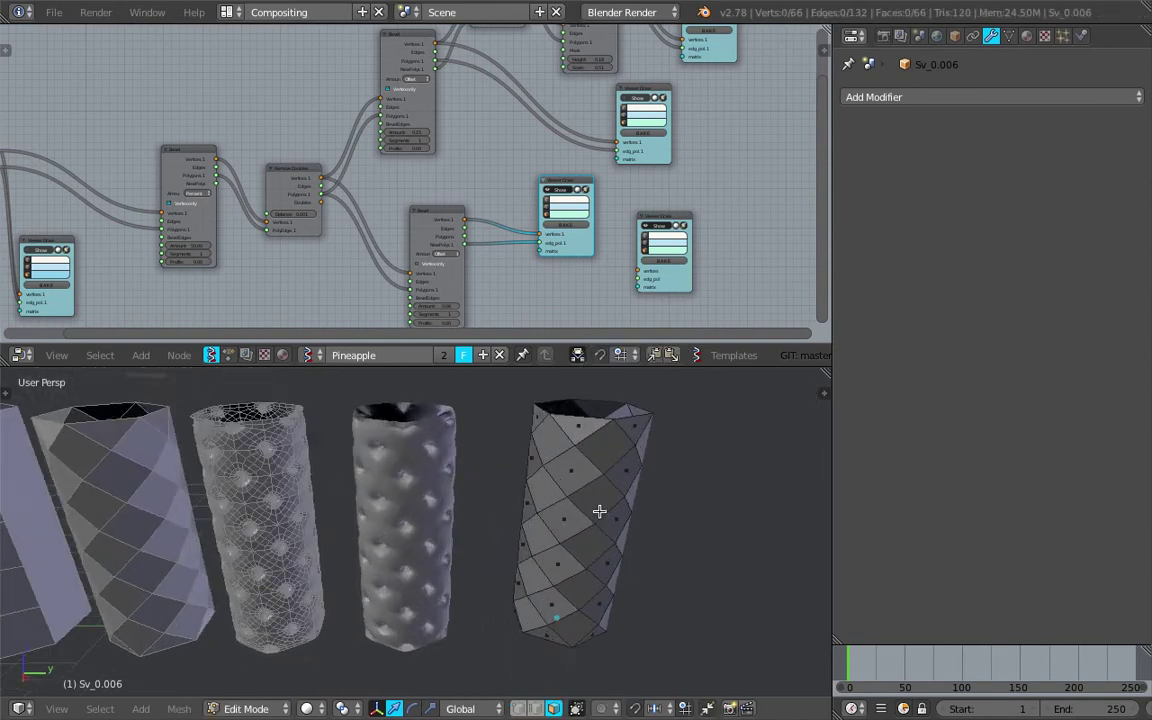
Step: Bevel all vertices of the duplicated cylinder with an offset of about 0.07 in vertex-only mode
left_click(517, 708)
key("a")
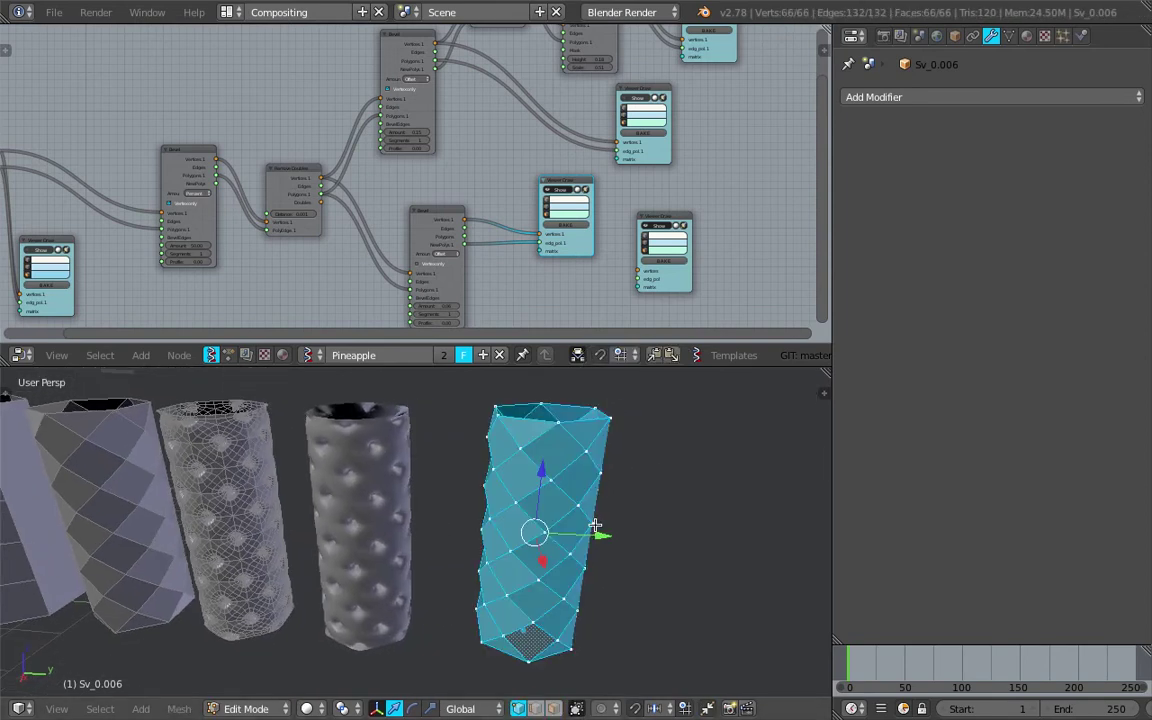
key("ctrl+shift+b")
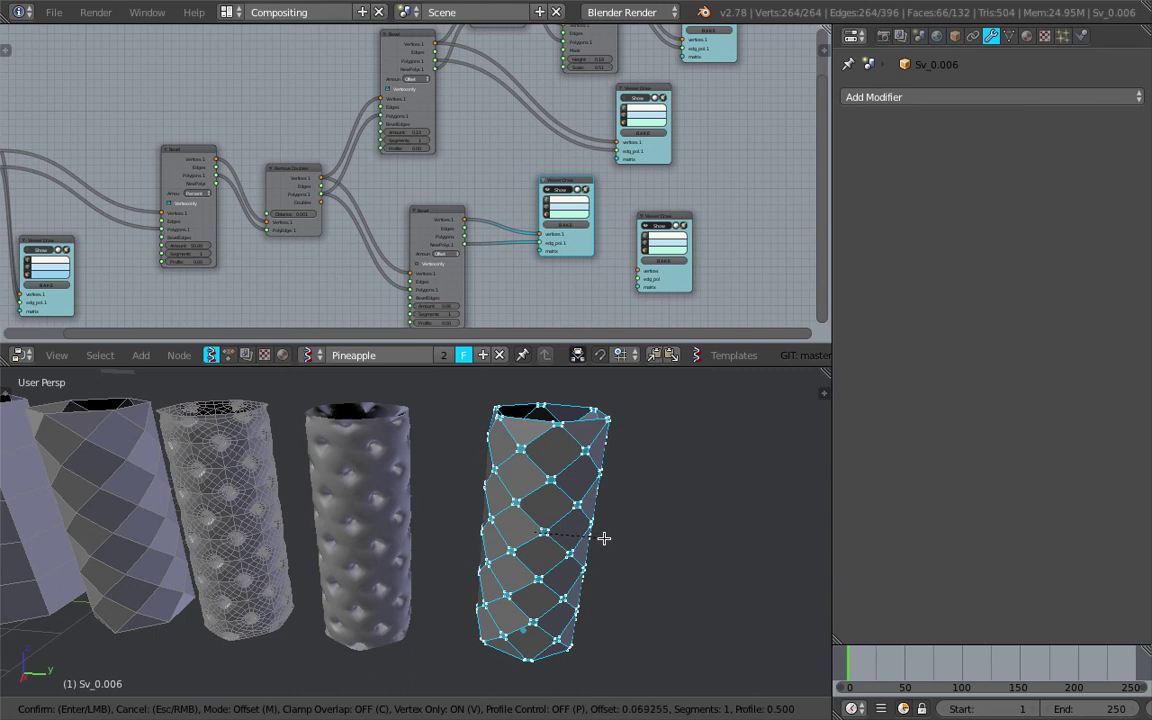
left_click(604, 538)
scroll(637, 530, "up", 4)
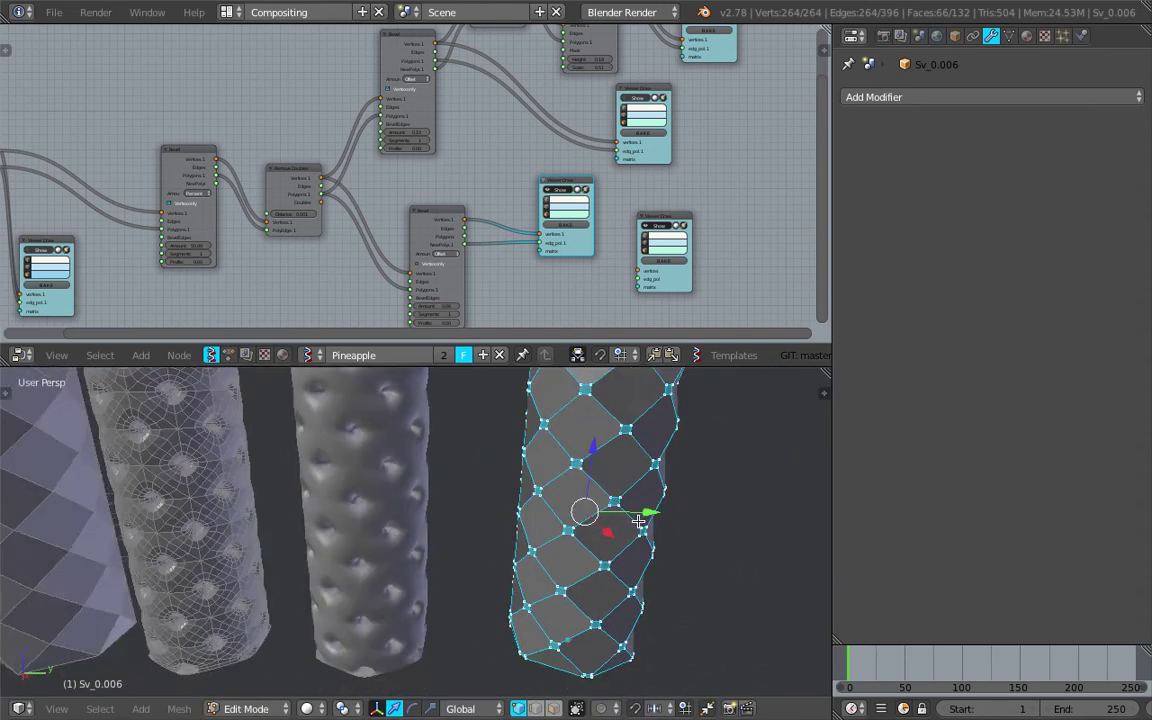
middle_click_drag(638, 521, 591, 501)
Step: Leave Edit Mode and delete the beveled duplicate cylinder
key("Tab")
middle_click_drag(501, 501, 615, 438, "shift")
right_click(592, 465)
key("ctrl+shift+b")
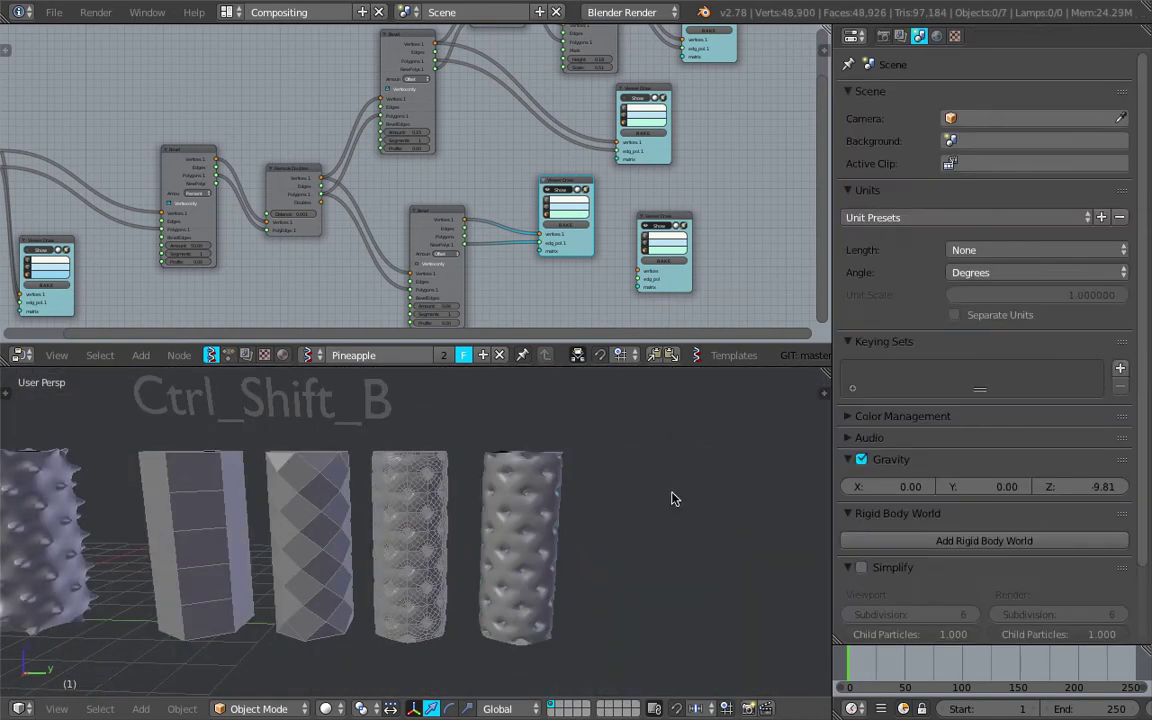
Step: Delete the hexagonal, diamond, wireframe and dimpled cylinders together with the Ctrl_Shift_B text object
right_click(452, 482, "shift")
right_click(645, 494, "shift")
right_click(755, 497, "shift")
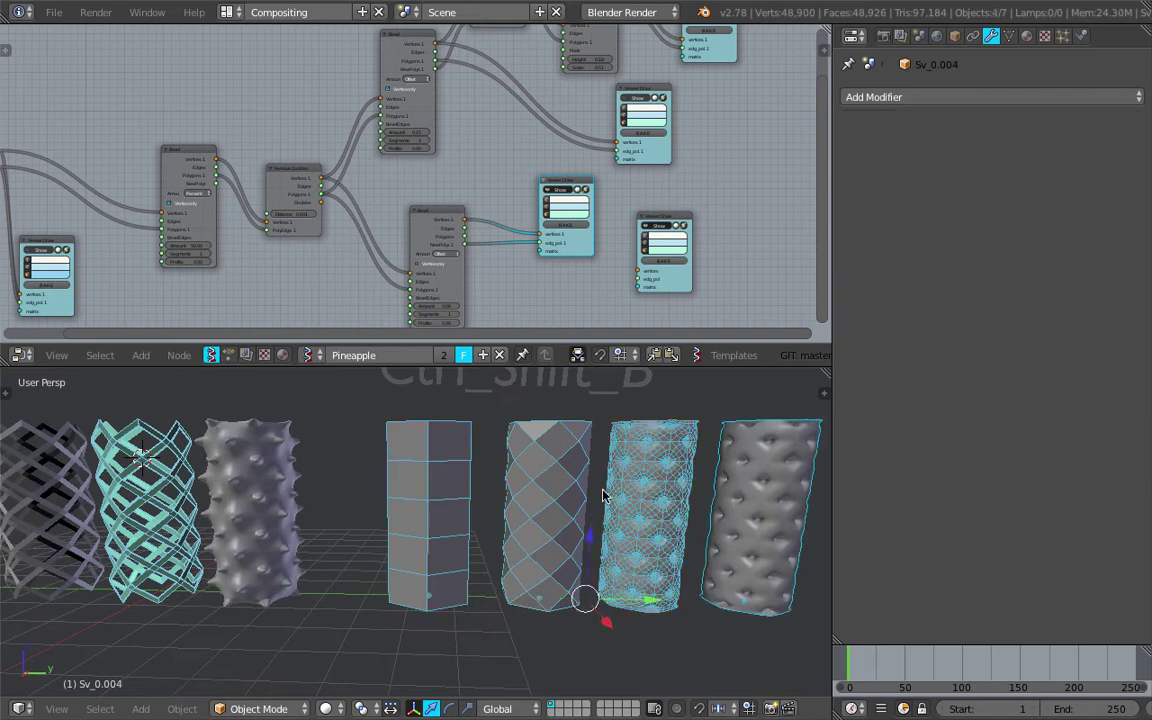
left_click(530, 386)
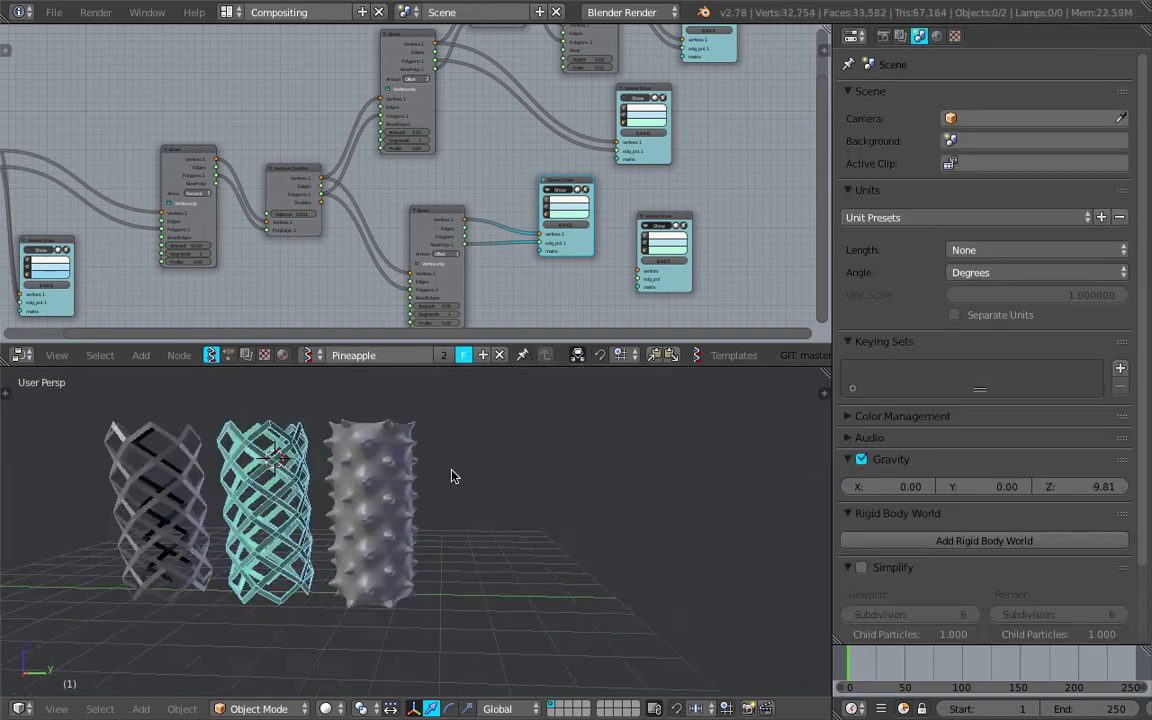
Step: Narrow the properties area and enlarge the node editor downward to give the node tree more room
scroll(450, 476, "up", 5)
mouse_move(497, 513)
middle_mouse_down()
mouse_move(501, 540)
mouse_move(496, 463)
mouse_move(505, 492)
middle_mouse_up()
scroll(501, 538, "down", 1)
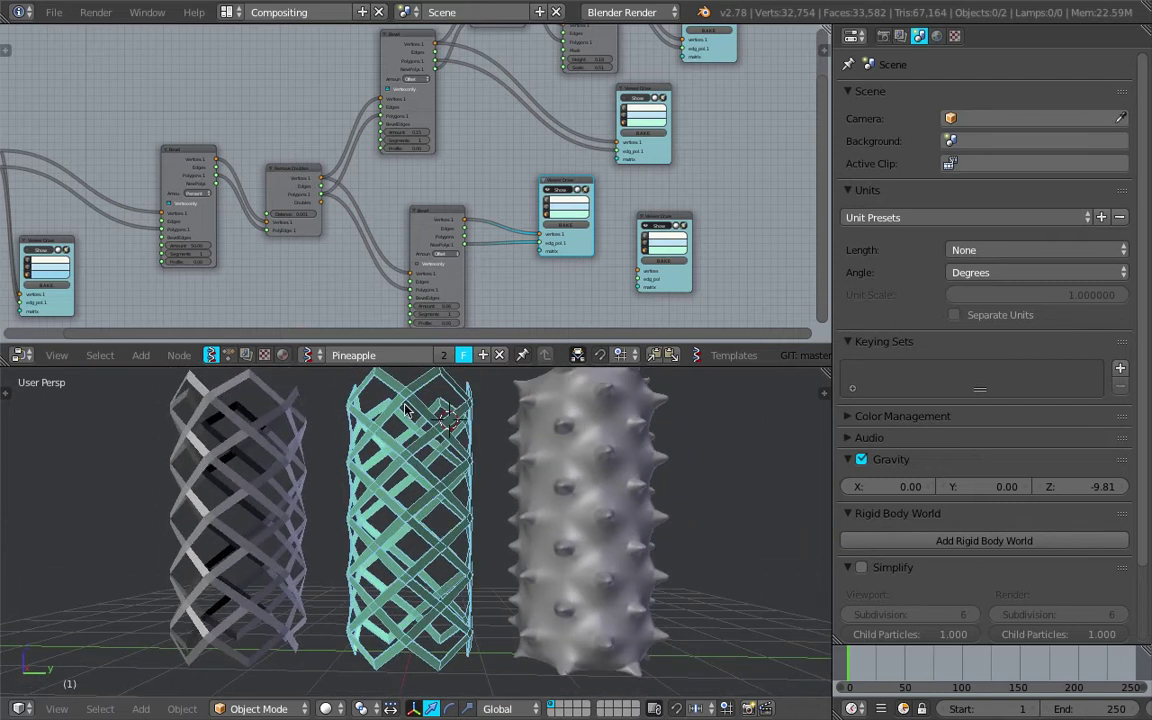
middle_click_drag(520, 165, 557, 150)
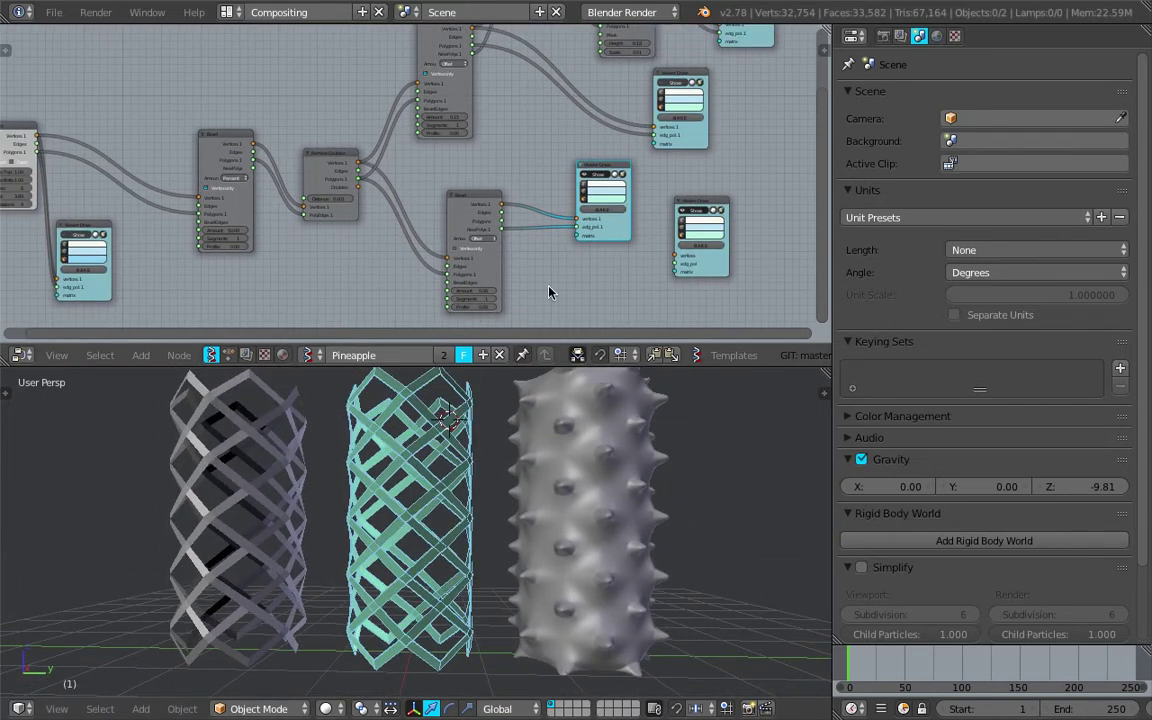
scroll(548, 292, "down", 2)
left_click_drag(832, 284, 942, 286)
left_click_drag(801, 367, 801, 402)
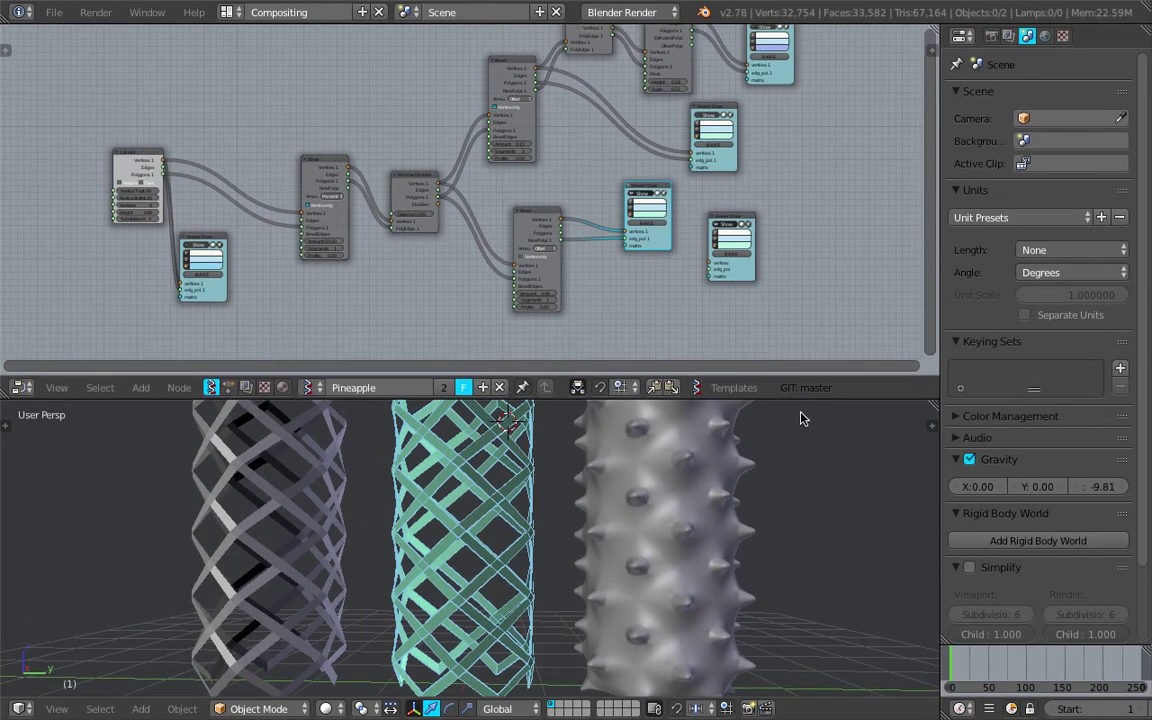
scroll(315, 290, "up", 3)
scroll(314, 277, "up", 2)
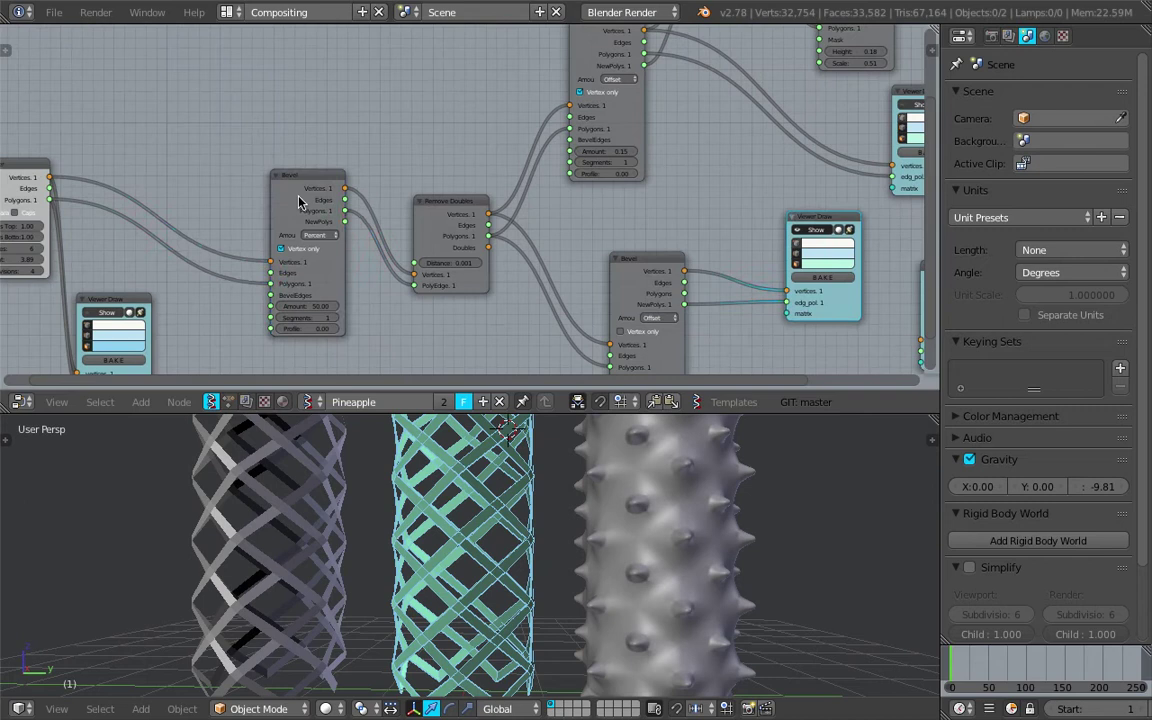
Step: Reposition the first Bevel node, the Cylinder node and its Viewer Draw node at the start of the tree
left_click_drag(303, 197, 247, 147)
middle_click_drag(299, 224, 371, 167)
left_click_drag(211, 242, 212, 223)
left_click_drag(97, 106, 26, 88)
middle_click_drag(203, 207, 255, 192)
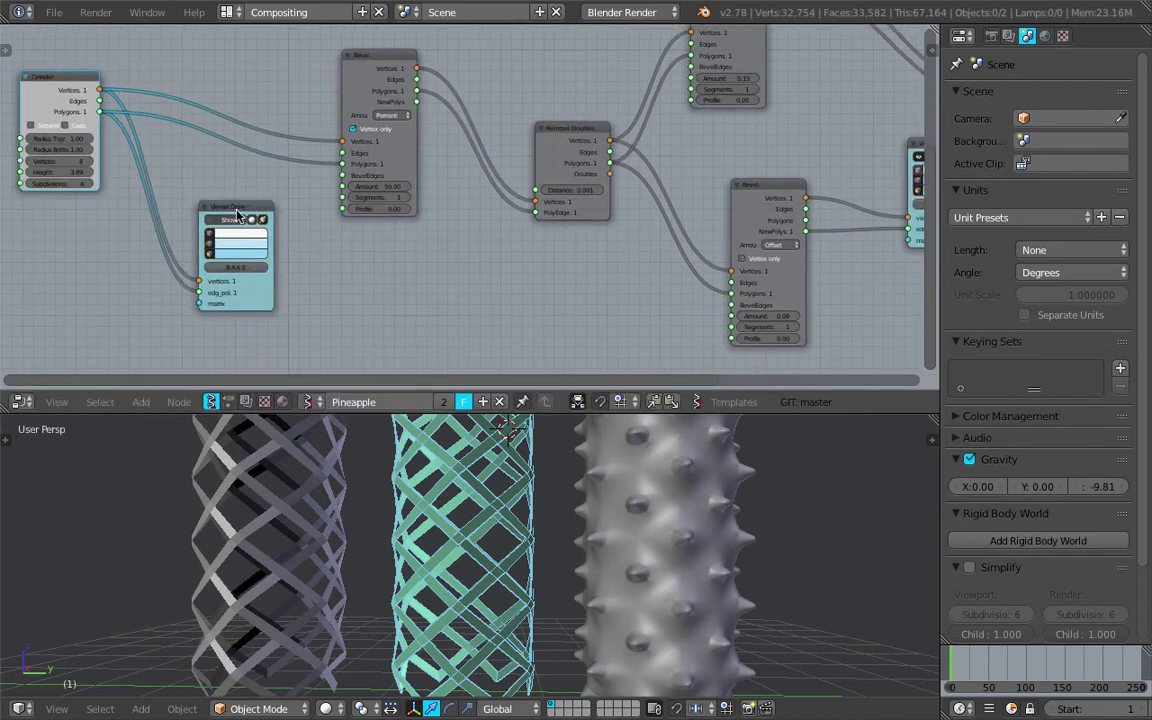
left_click_drag(237, 211, 226, 209)
Step: Hide the lattice preview of the Viewer Draw node fed by the non-vertex-only Bevel node
scroll(640, 522, "down", 5)
middle_click_drag(640, 522, 622, 532)
middle_click_drag(866, 206, 622, 365)
middle_click_drag(622, 7, 568, 210)
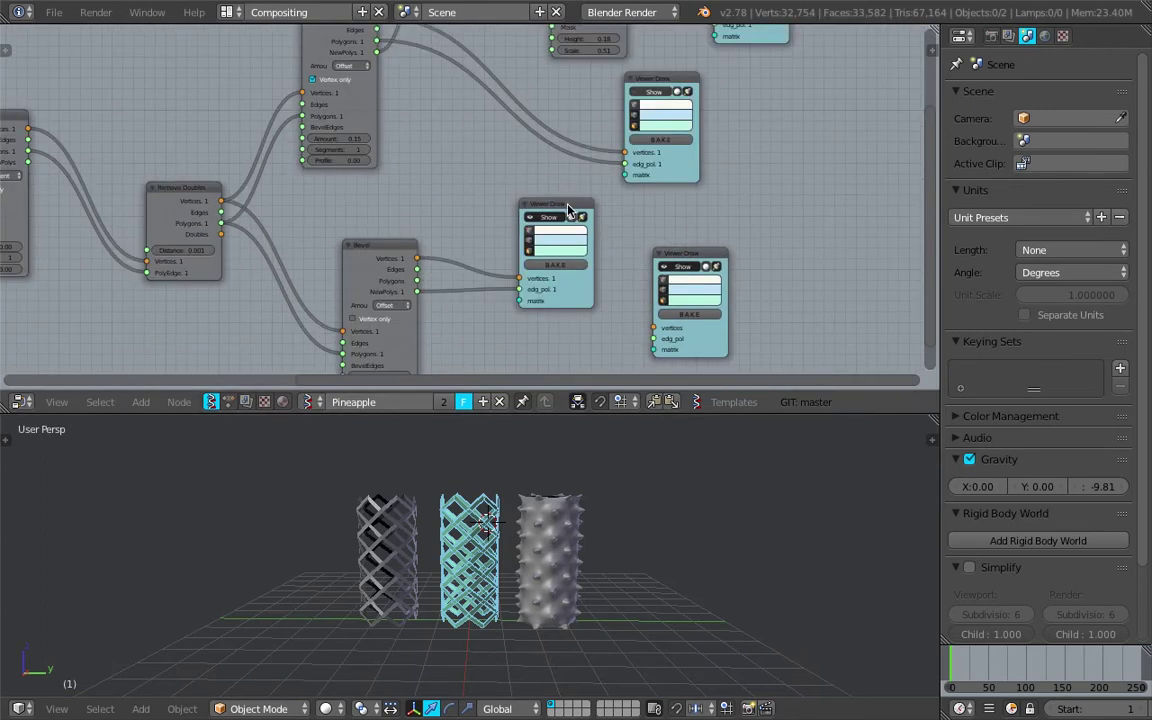
middle_click_drag(688, 273, 686, 326)
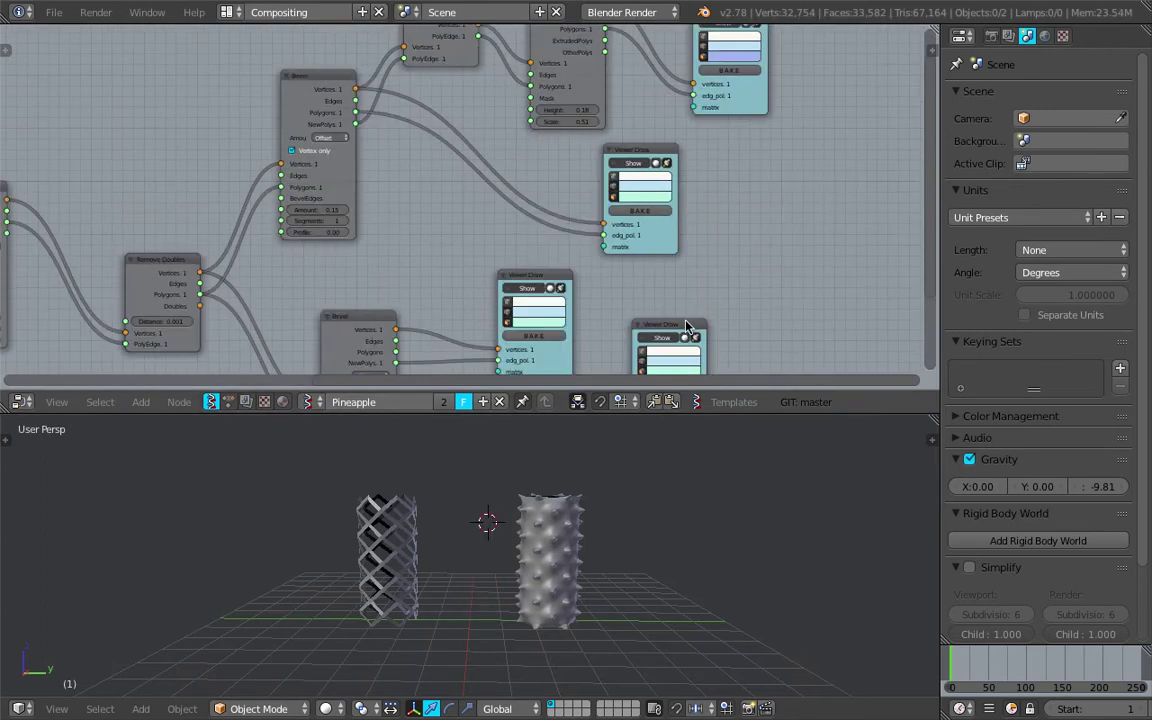
middle_click_drag(707, 265, 637, 346)
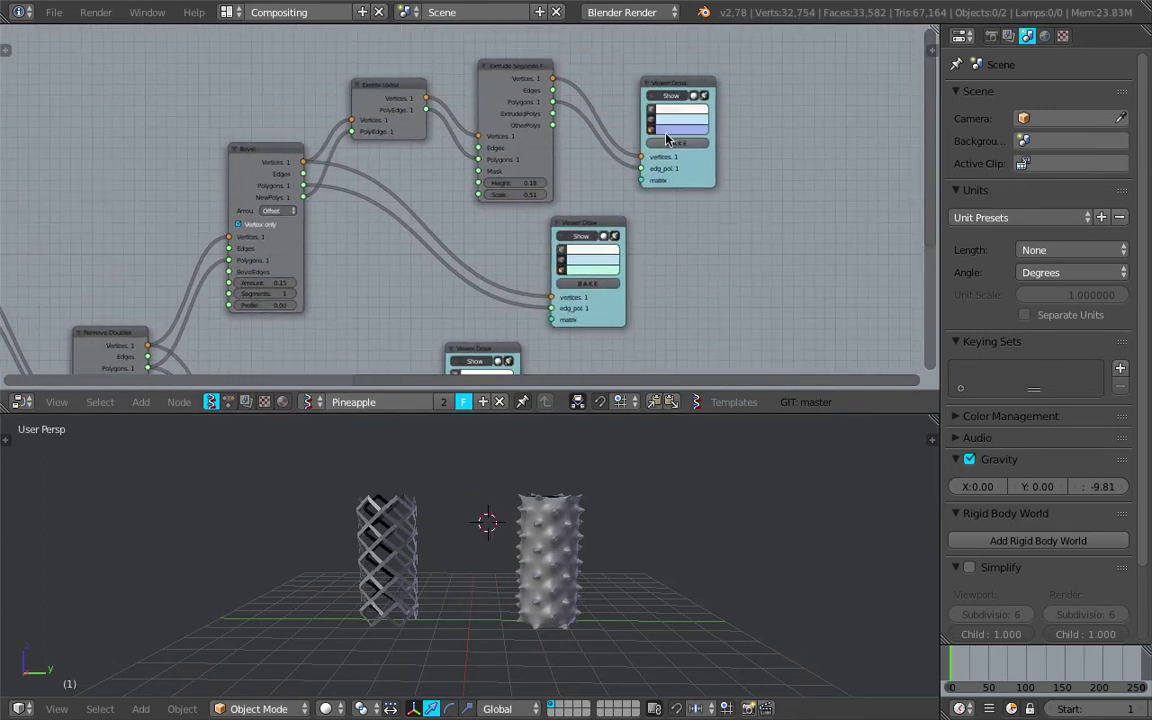
Step: Show the preview of the Viewer Draw node connected to the Cylinder node
middle_click_drag(458, 249, 640, 192)
middle_click_drag(609, 240, 486, 314)
middle_click_drag(558, 212, 737, 138)
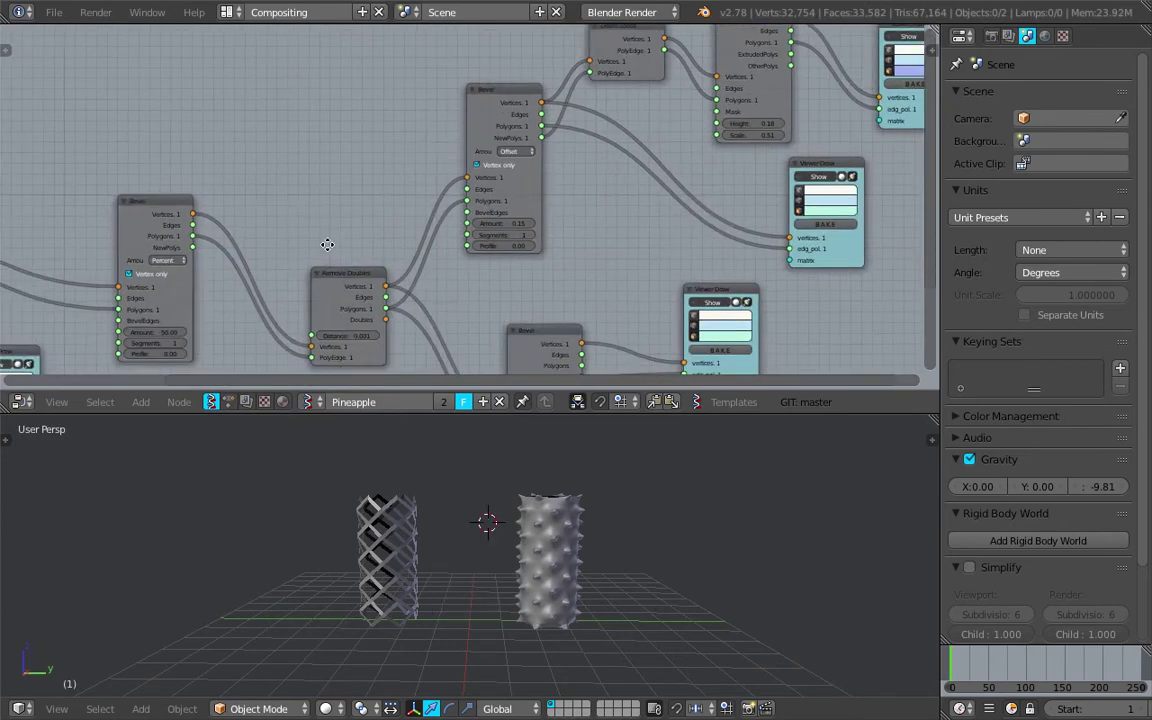
middle_click_drag(327, 244, 449, 163)
scroll(448, 163, "up", 3)
left_click(362, 217)
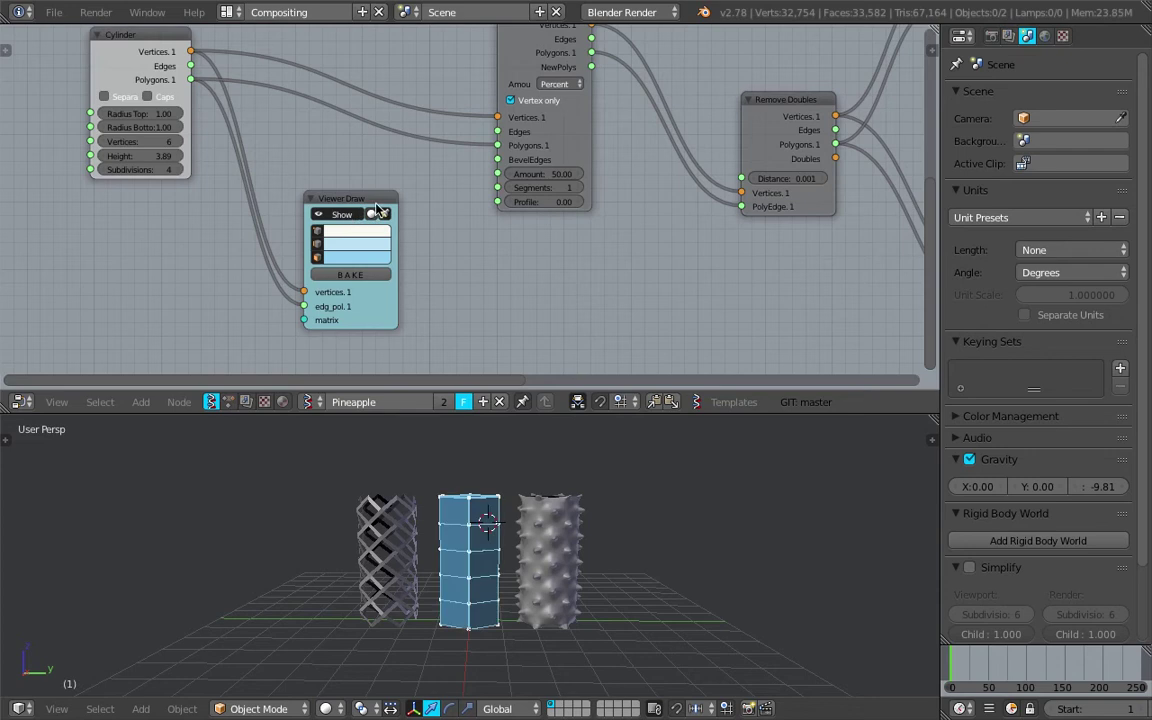
Step: Move the Cylinder node and its Viewer Draw node farther away from the first Bevel node
middle_click_drag(380, 190, 480, 192)
left_click_drag(457, 205, 406, 153)
middle_click_drag(406, 153, 460, 192)
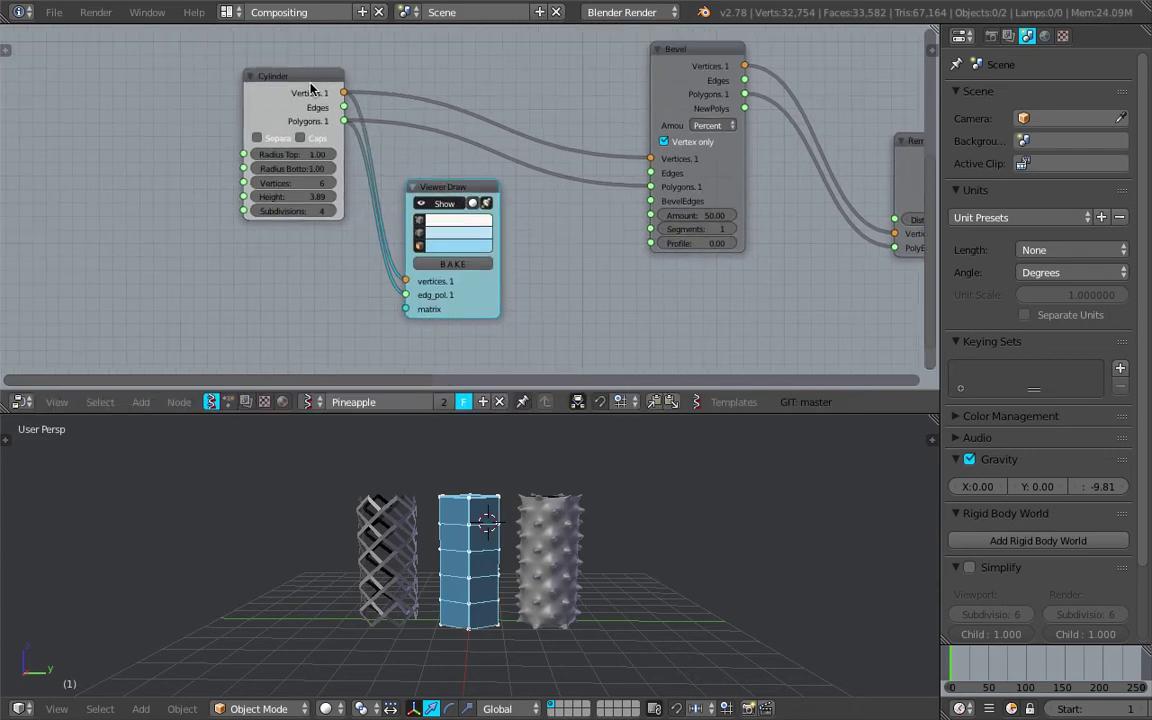
left_click_drag(316, 84, 214, 88)
left_click_drag(468, 191, 408, 195)
Step: Shift the Viewer Draw and Cylinder nodes further back and bring the first Bevel node closer to them
scroll(545, 525, "up", 2)
mouse_move(545, 525)
middle_mouse_down()
mouse_move(552, 543)
mouse_move(566, 531)
middle_mouse_up()
scroll(552, 543, "up", 1)
scroll(679, 524, "down", 2)
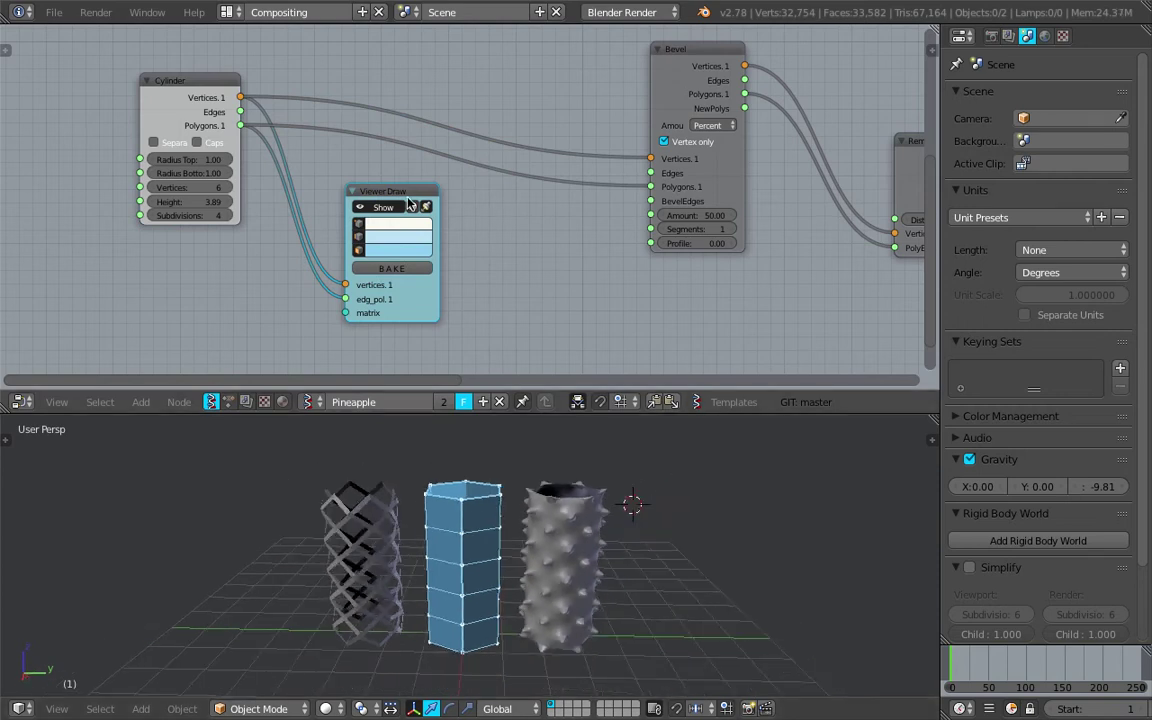
left_click_drag(387, 190, 329, 183)
left_click_drag(184, 83, 130, 95)
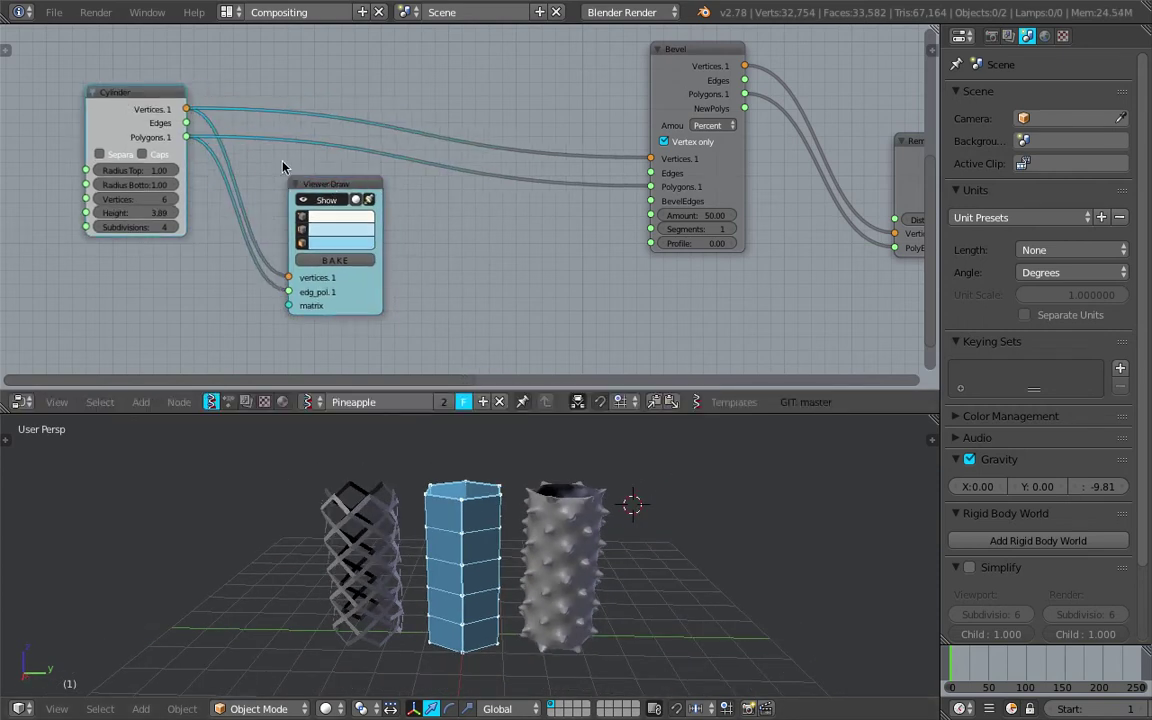
middle_click_drag(320, 165, 338, 165)
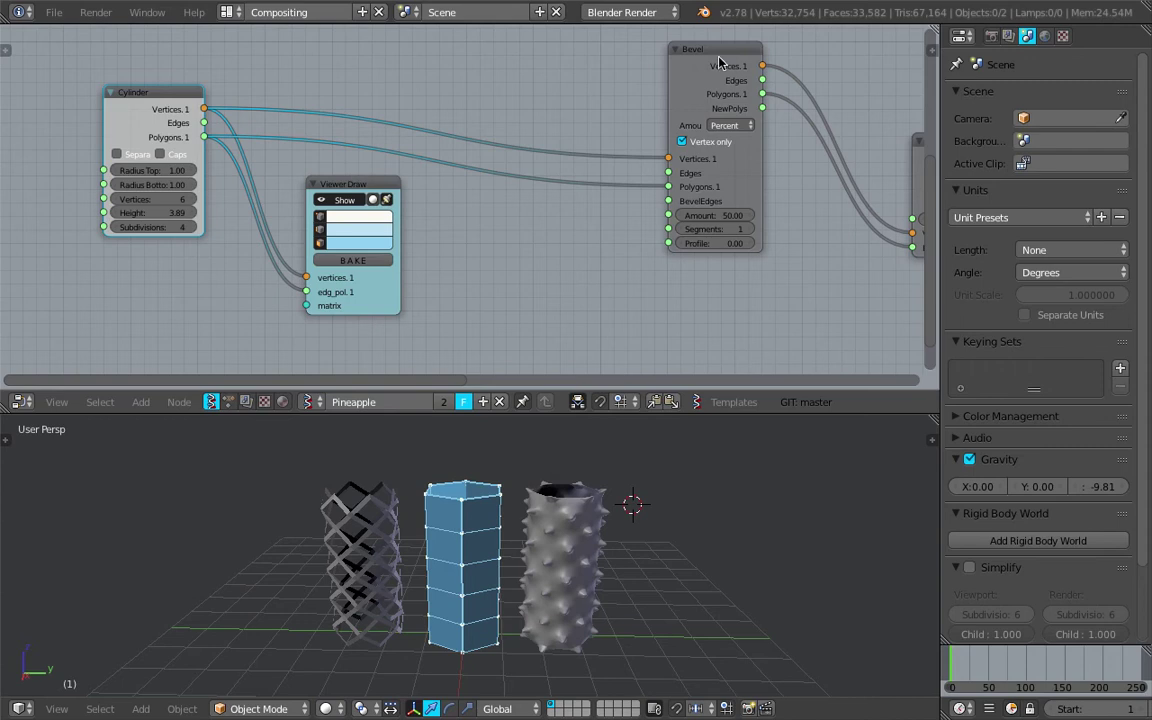
left_click_drag(718, 62, 588, 49)
Step: Hide the plain cylinder's Viewer Draw preview and move that node closer to the Cylinder node
left_click(345, 200)
left_click(345, 200)
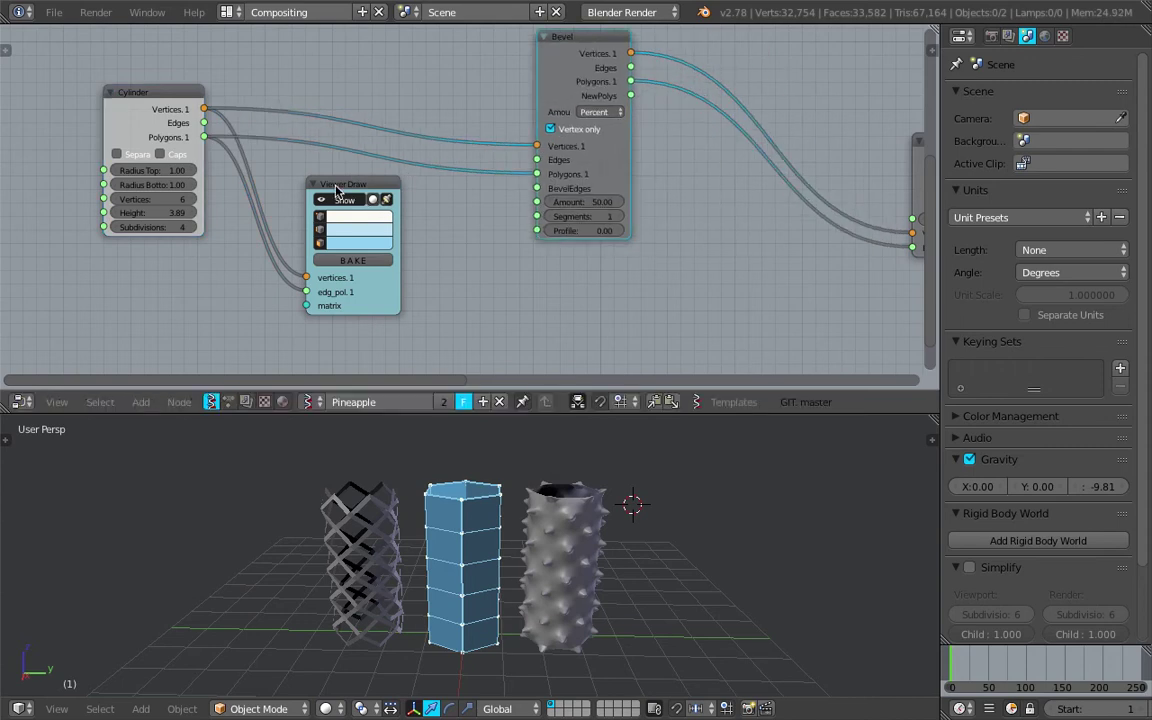
mouse_move(526, 450)
middle_mouse_down()
mouse_move(752, 482)
mouse_move(599, 674)
mouse_move(570, 650)
middle_mouse_up()
left_click_drag(318, 178, 290, 172)
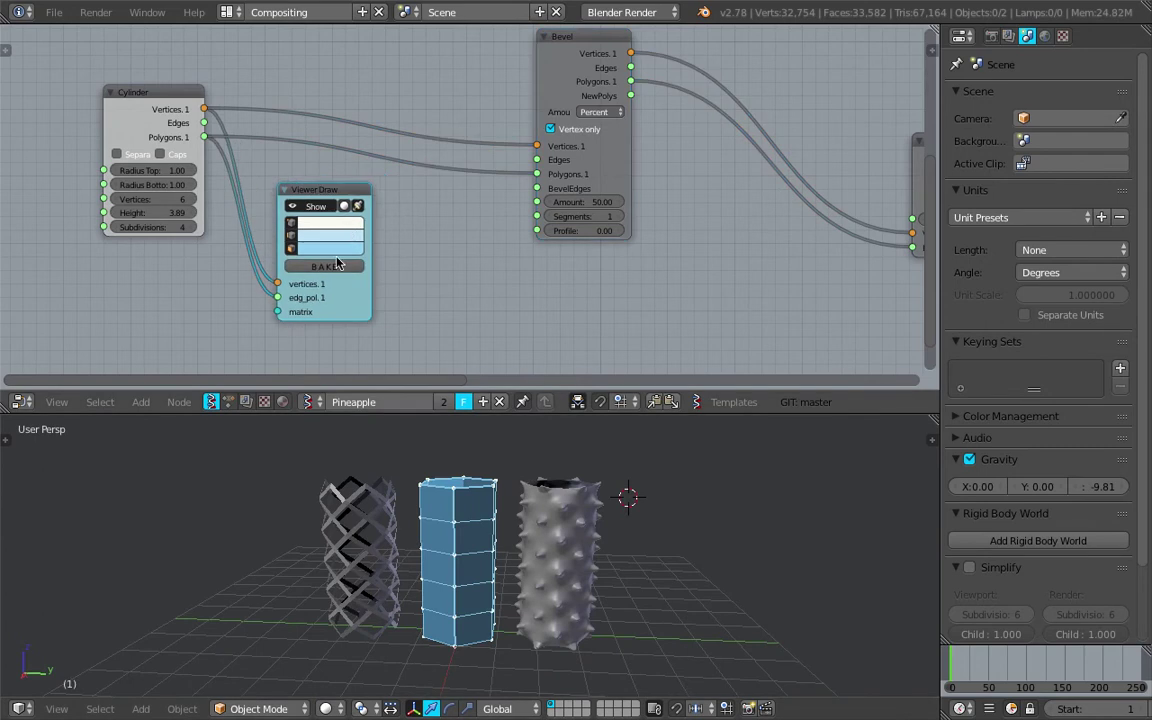
mouse_move(512, 588)
middle_mouse_down()
mouse_move(489, 551)
mouse_move(490, 562)
middle_mouse_up()
left_click(320, 211)
left_click_drag(333, 195, 298, 200)
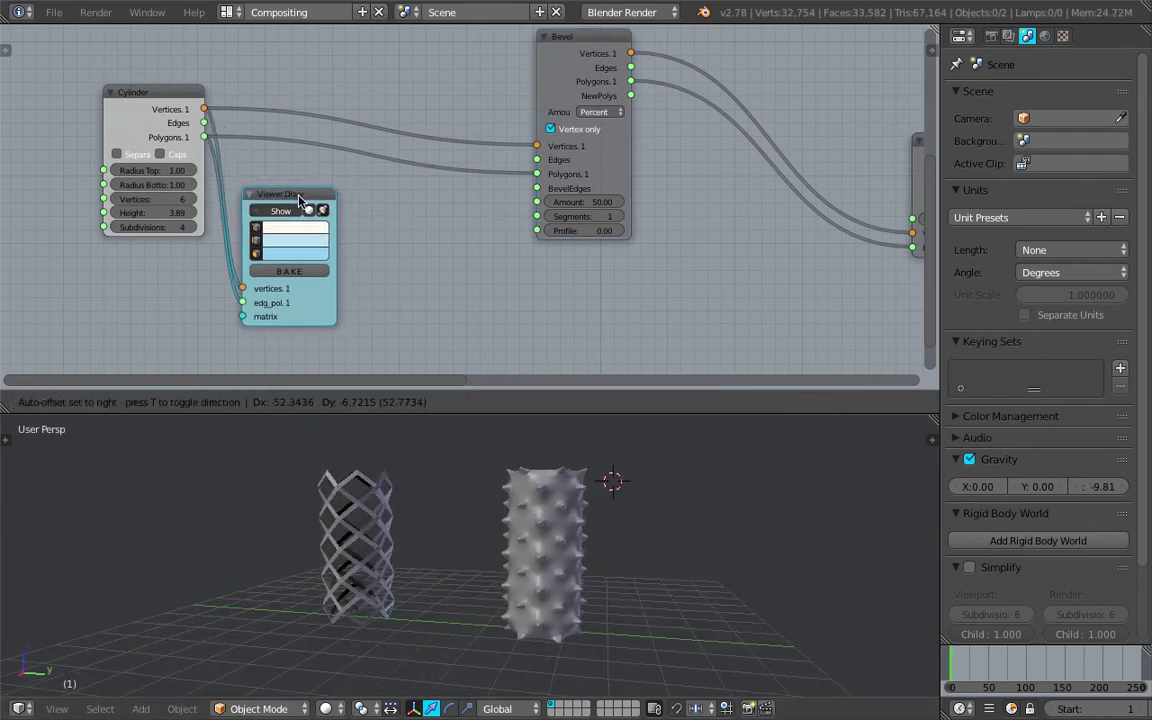
Step: Place a duplicate of the Viewer Draw node beyond the first Bevel node and shift the Bevel node toward the Cylinder
key("shift+d")
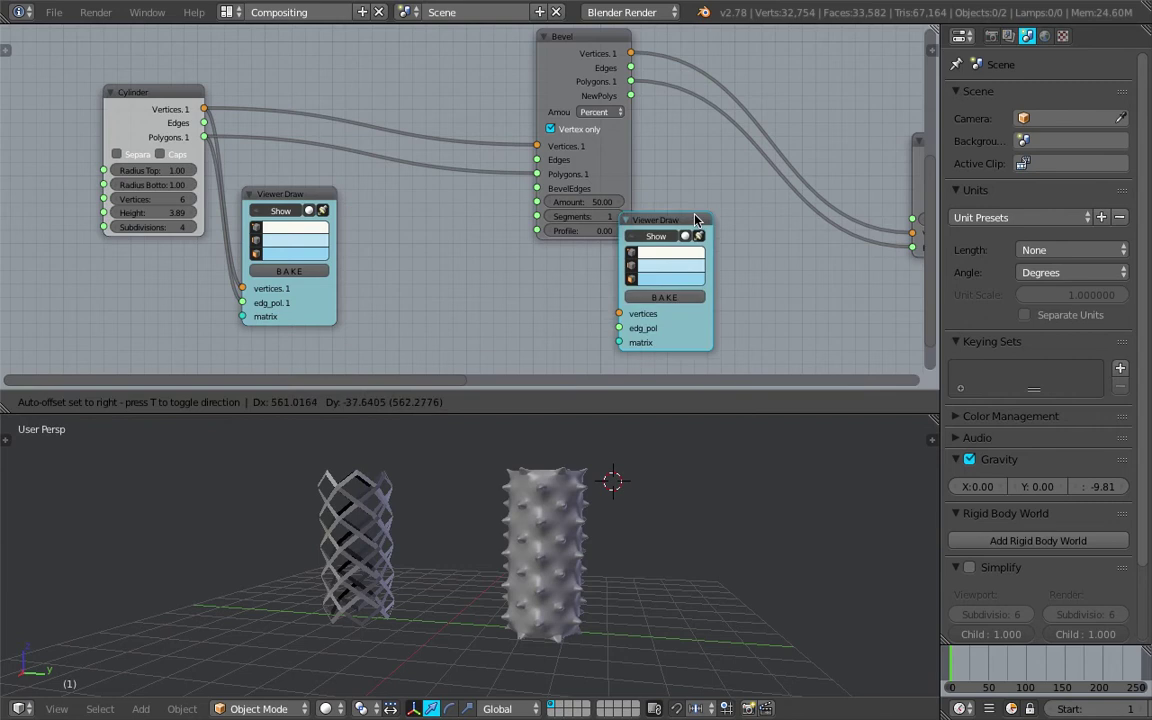
left_click(718, 211)
left_click_drag(562, 98, 506, 113)
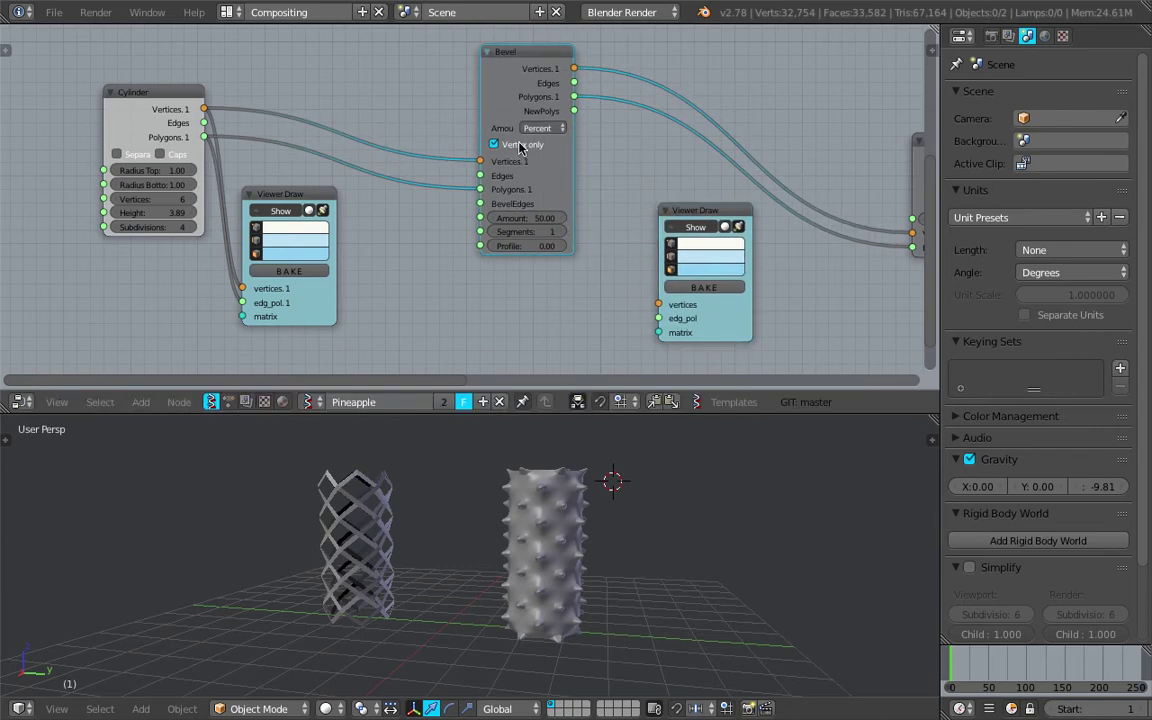
Step: Connect the first Bevel node's Vertices and Polygons outputs to the new Viewer Draw node's vertices and edg_pol inputs
left_click_drag(574, 68, 658, 304)
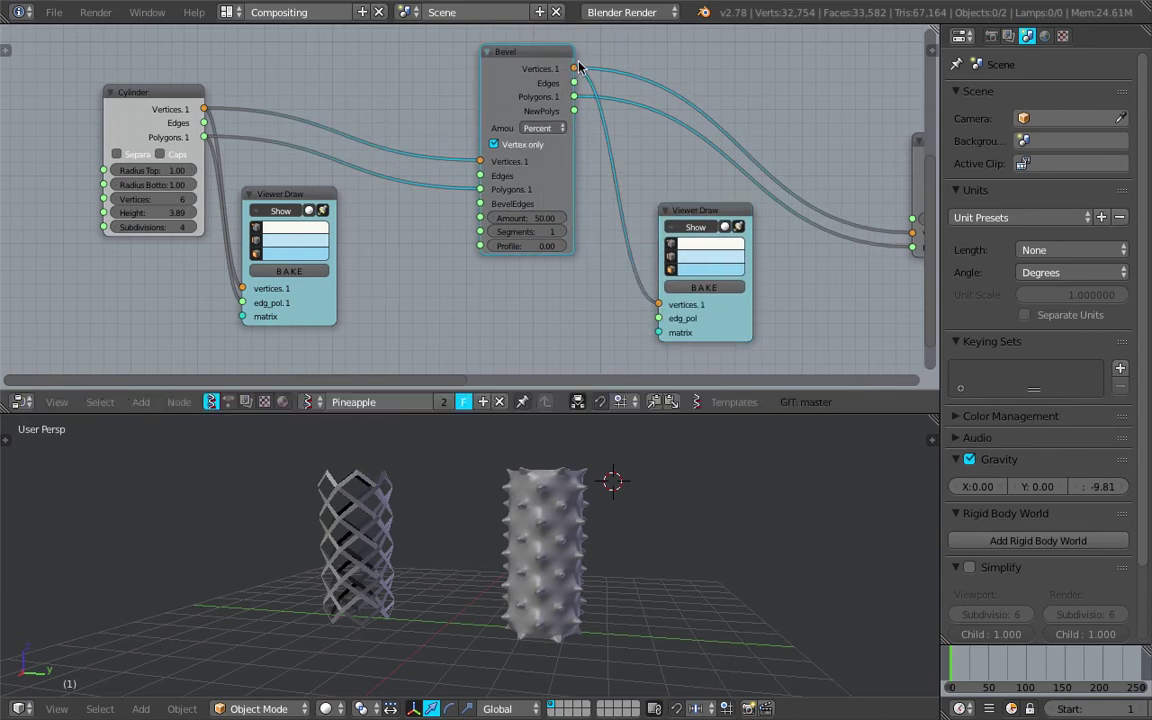
scroll(563, 130, "up", 3)
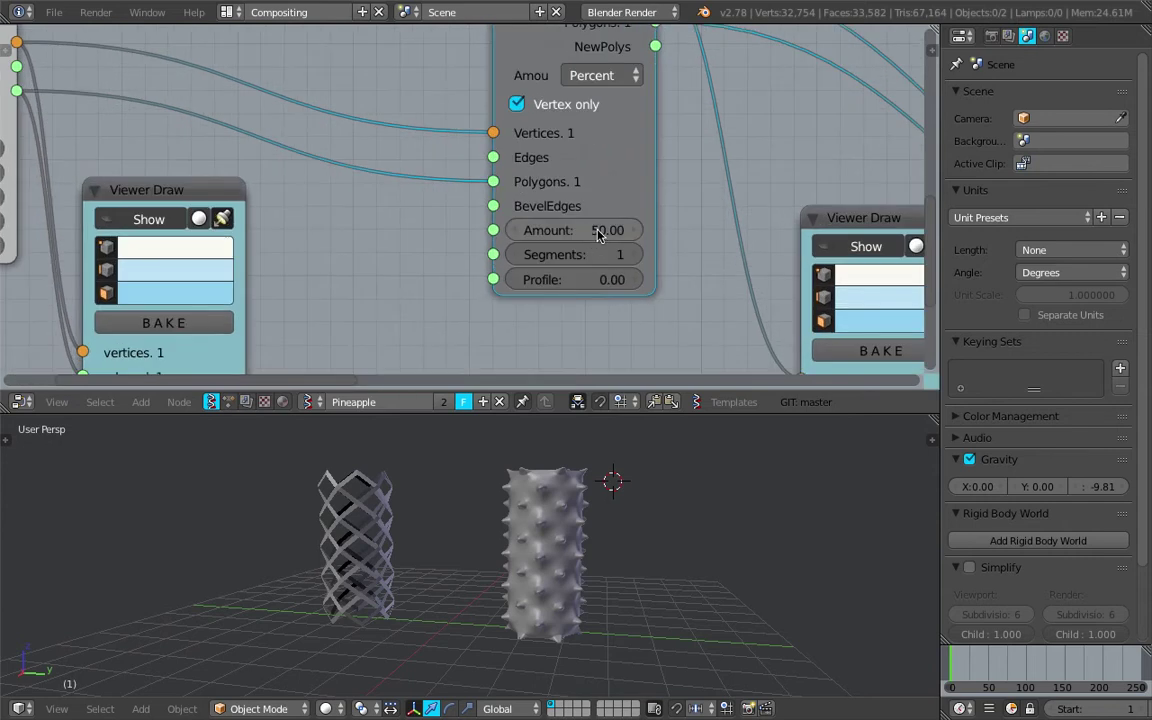
scroll(601, 200, "down", 5)
middle_click_drag(584, 92, 482, 101)
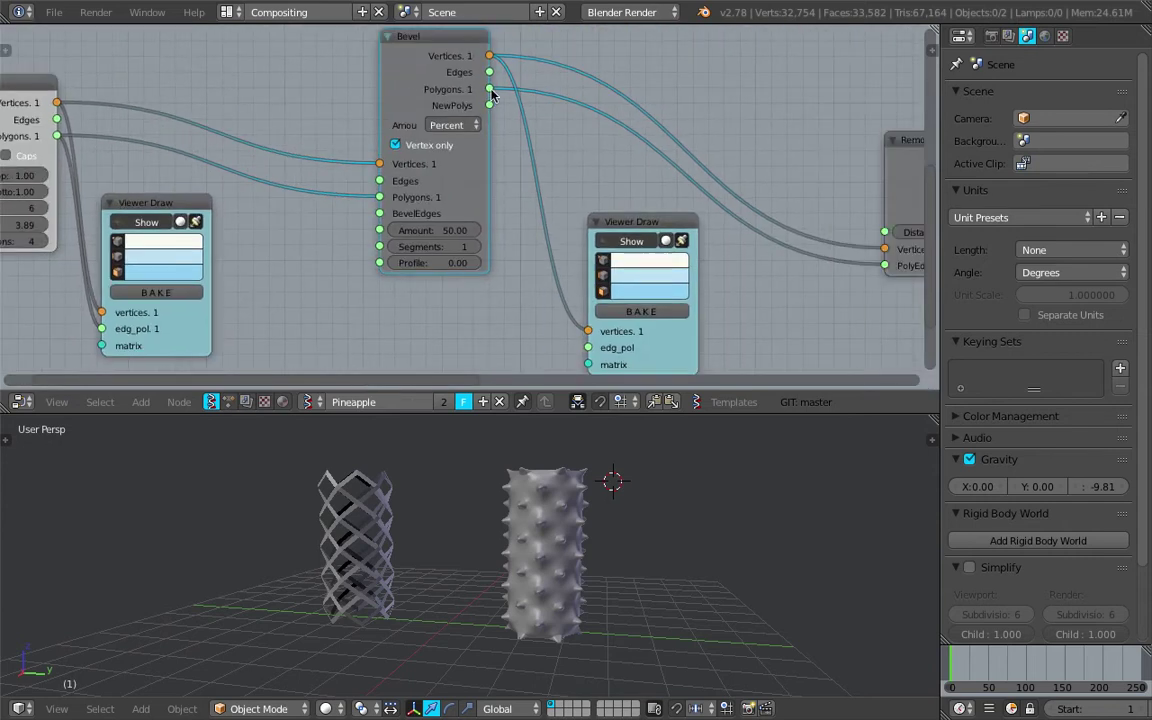
left_click_drag(492, 94, 590, 348)
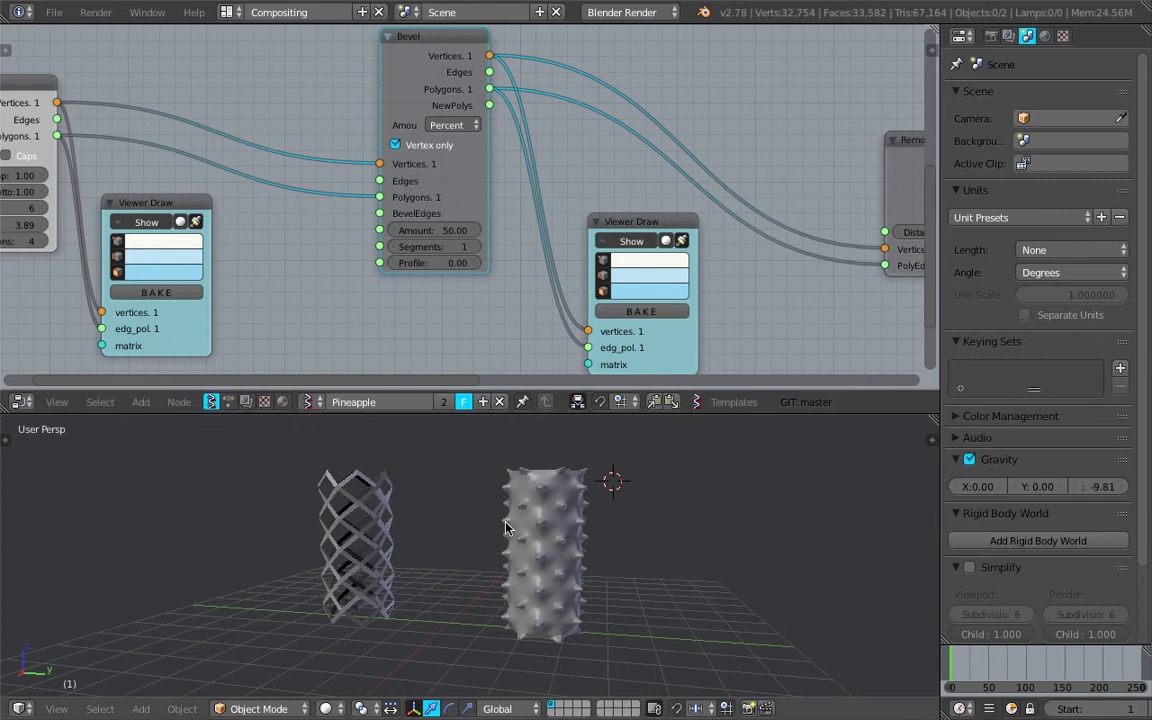
Step: Preview the diamond-patterned output of the first Bevel node in the 3D view, inspect it, and hide it again
left_click(610, 241)
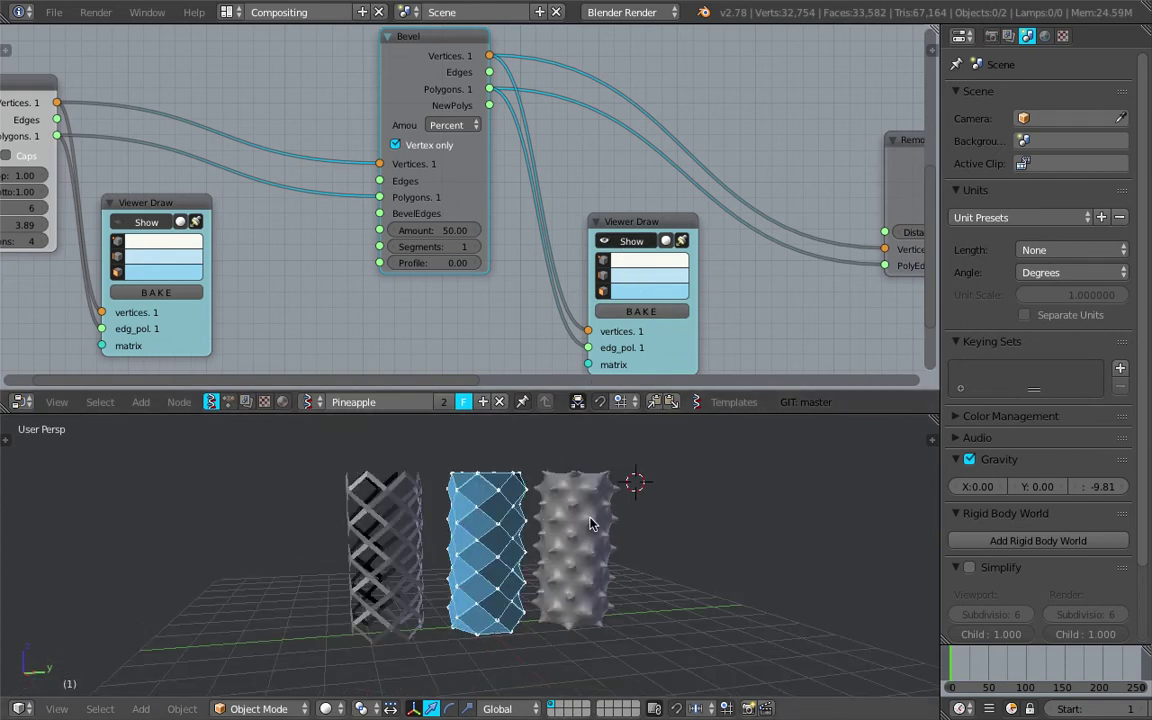
scroll(560, 527, "up", 3)
middle_click_drag(542, 535, 508, 530)
left_click(636, 242)
Step: Move the first Bevel's Viewer Draw node and the Remove Doubles node closer to that Bevel node
left_click_drag(641, 228, 606, 210)
middle_click_drag(606, 210, 378, 206)
scroll(378, 206, "down", 3)
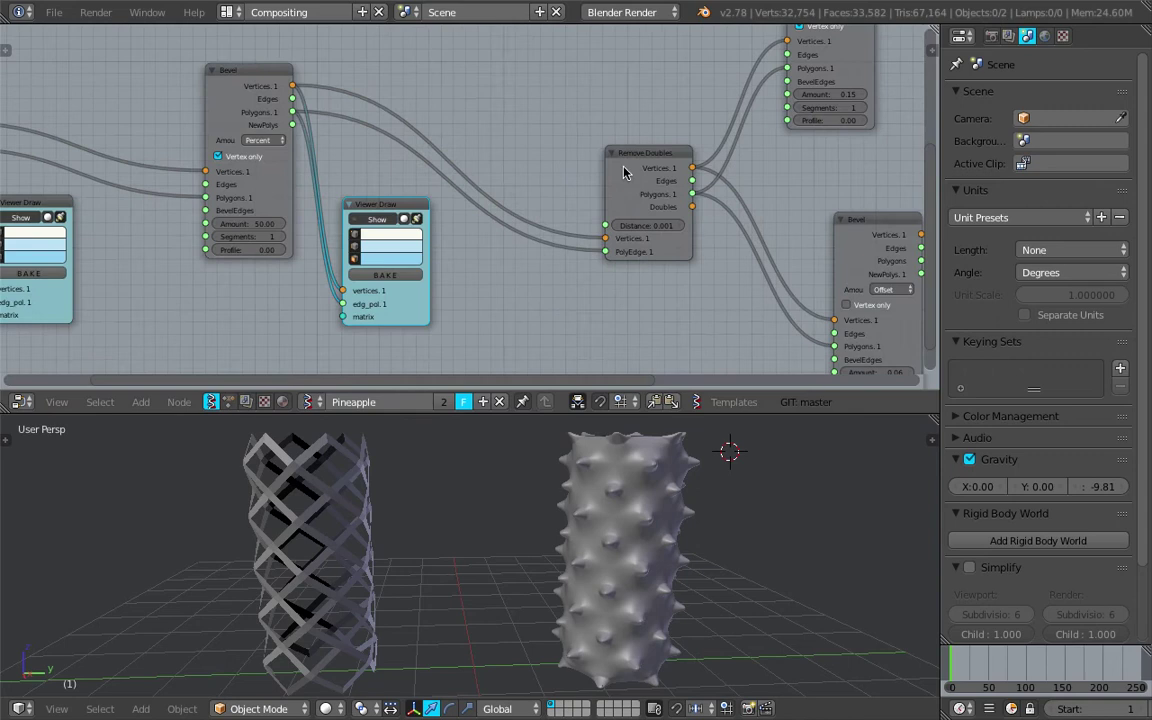
left_click_drag(623, 169, 543, 113)
middle_click_drag(543, 113, 501, 127)
scroll(505, 200, "up", 2)
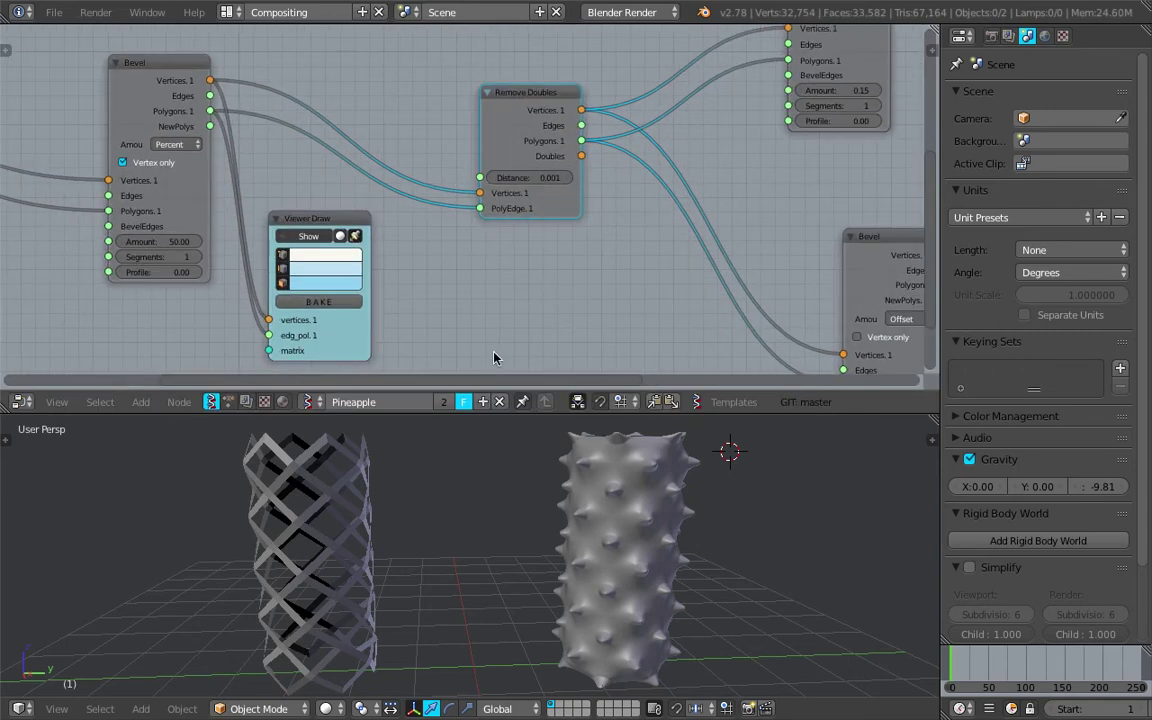
Step: Move the two Offset Bevel nodes closer to the Remove Doubles node
scroll(543, 298, "down", 2)
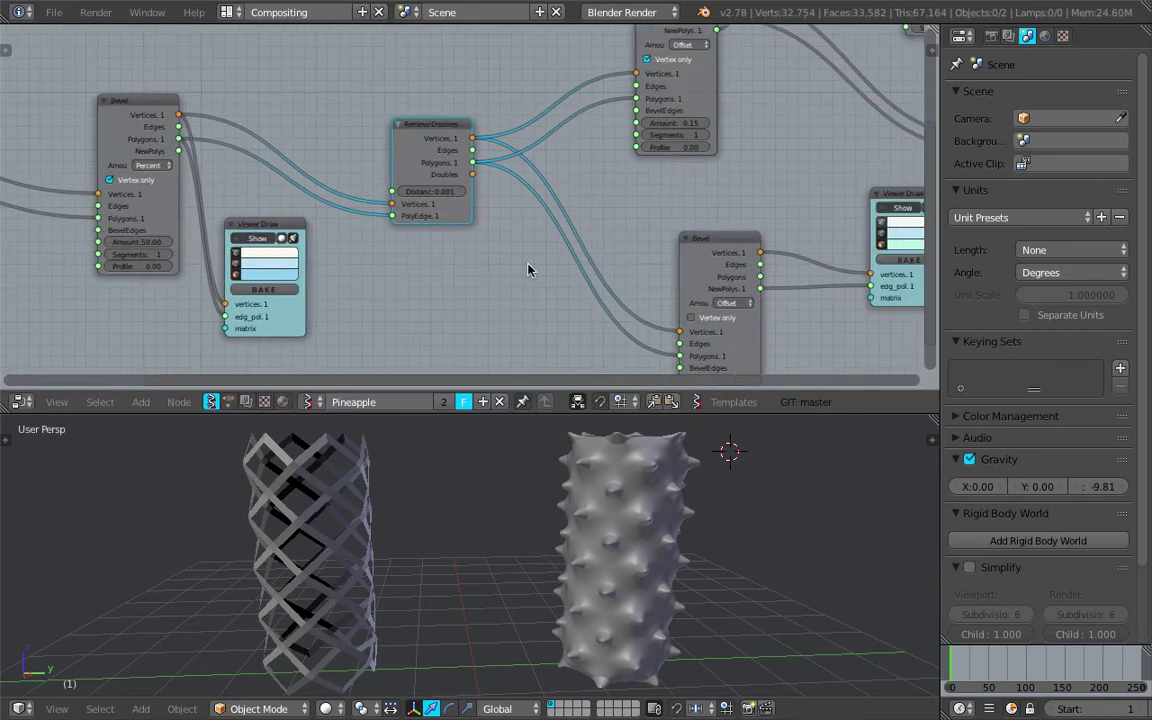
left_click_drag(717, 241, 617, 202)
middle_click_drag(649, 181, 571, 275)
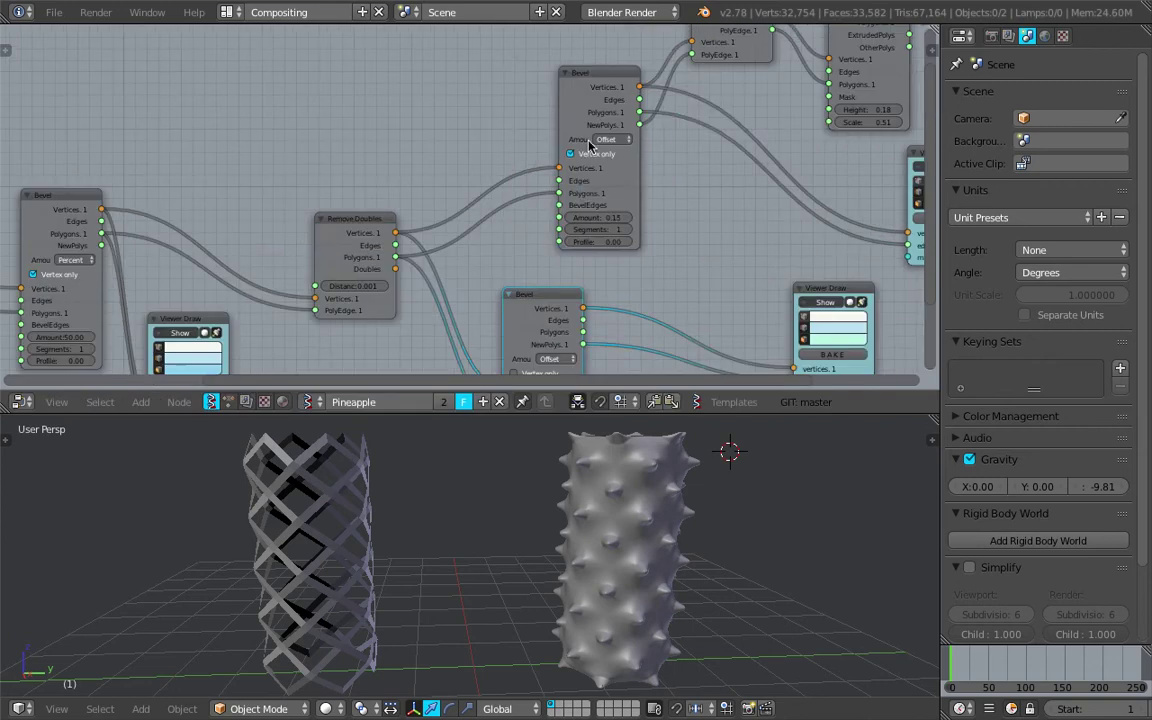
left_click_drag(583, 84, 537, 66)
Step: Show the edge-bevel lattice preview and move its Viewer Draw node closer to the lower Bevel node
mouse_move(565, 266)
middle_mouse_down()
mouse_move(515, 237)
mouse_move(473, 149)
middle_mouse_up()
left_click(726, 188)
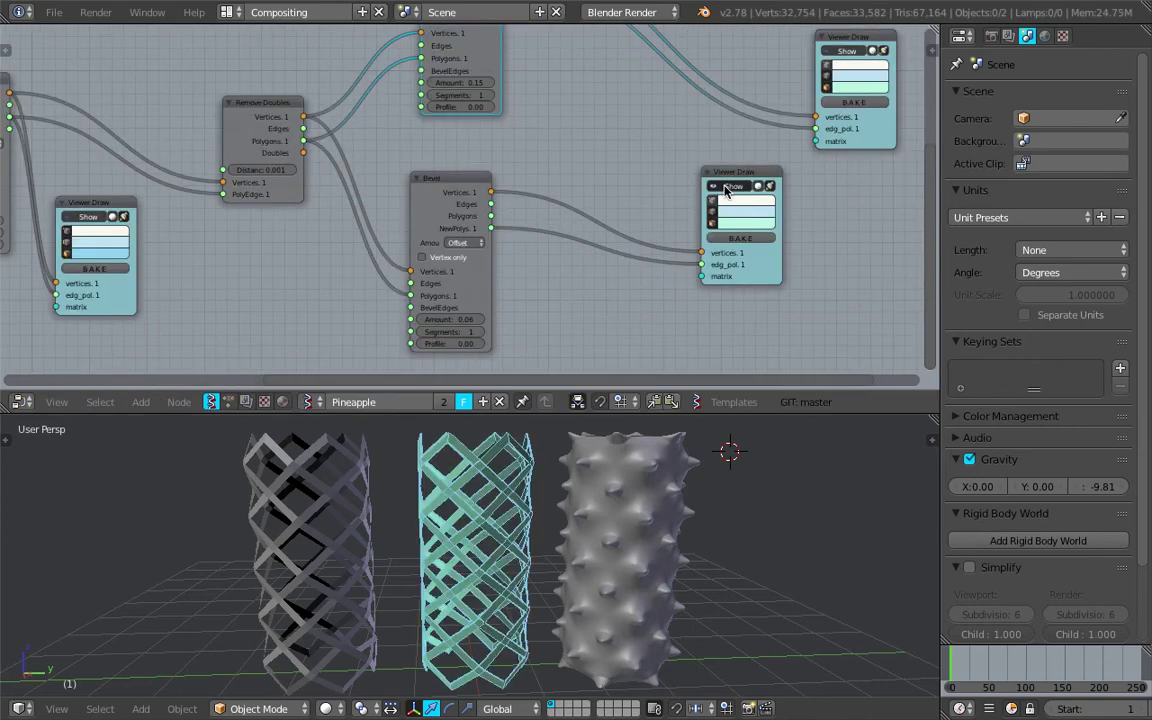
left_click_drag(738, 174, 634, 169)
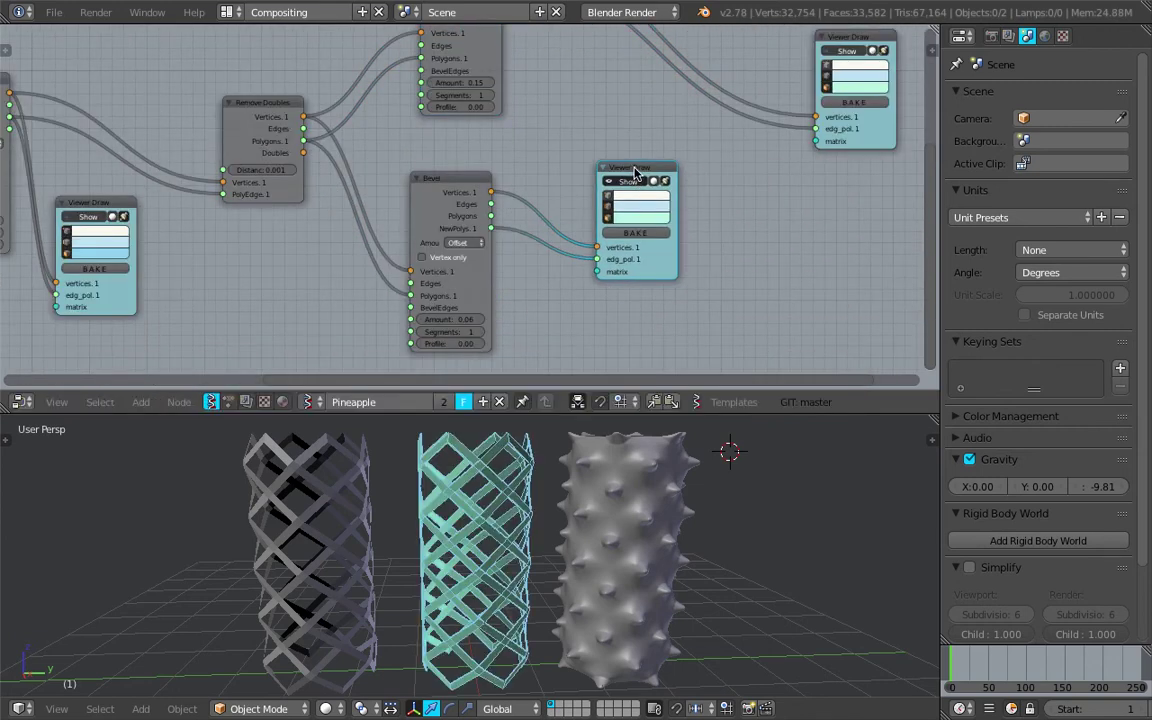
Step: Toggle Vertex only on and off on the lower Offset Bevel node to compare the results, leaving it off
scroll(634, 172, "up", 5)
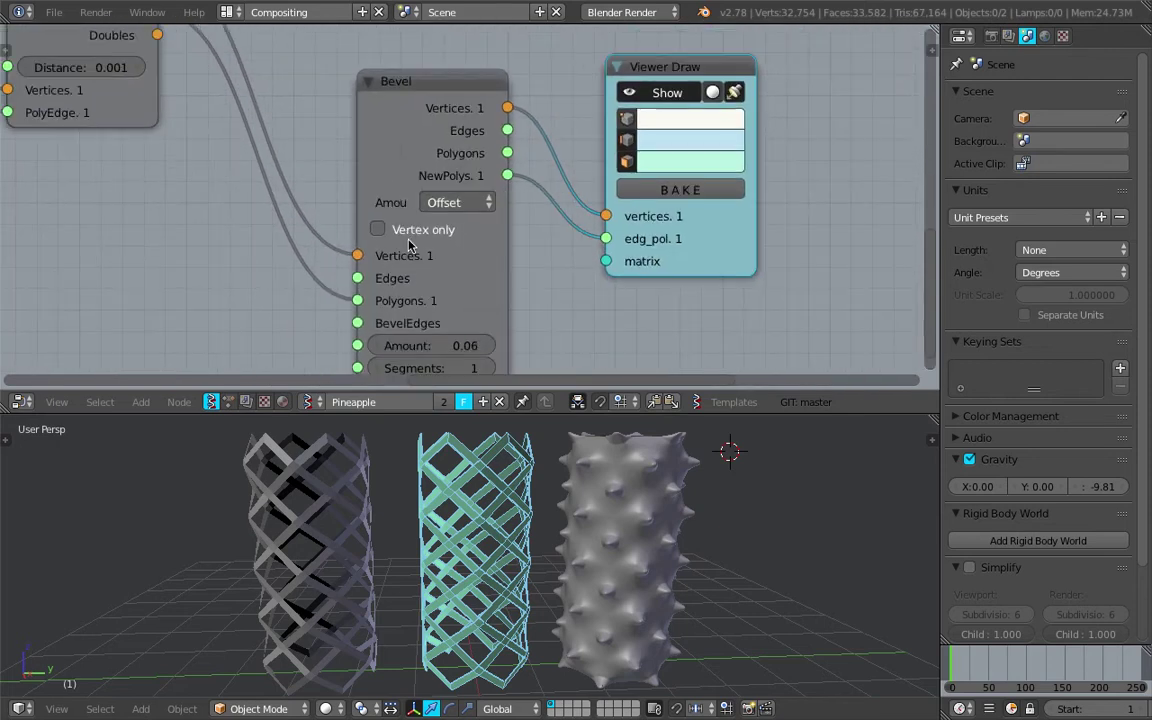
left_click(380, 229)
left_click(380, 229)
left_click(380, 229)
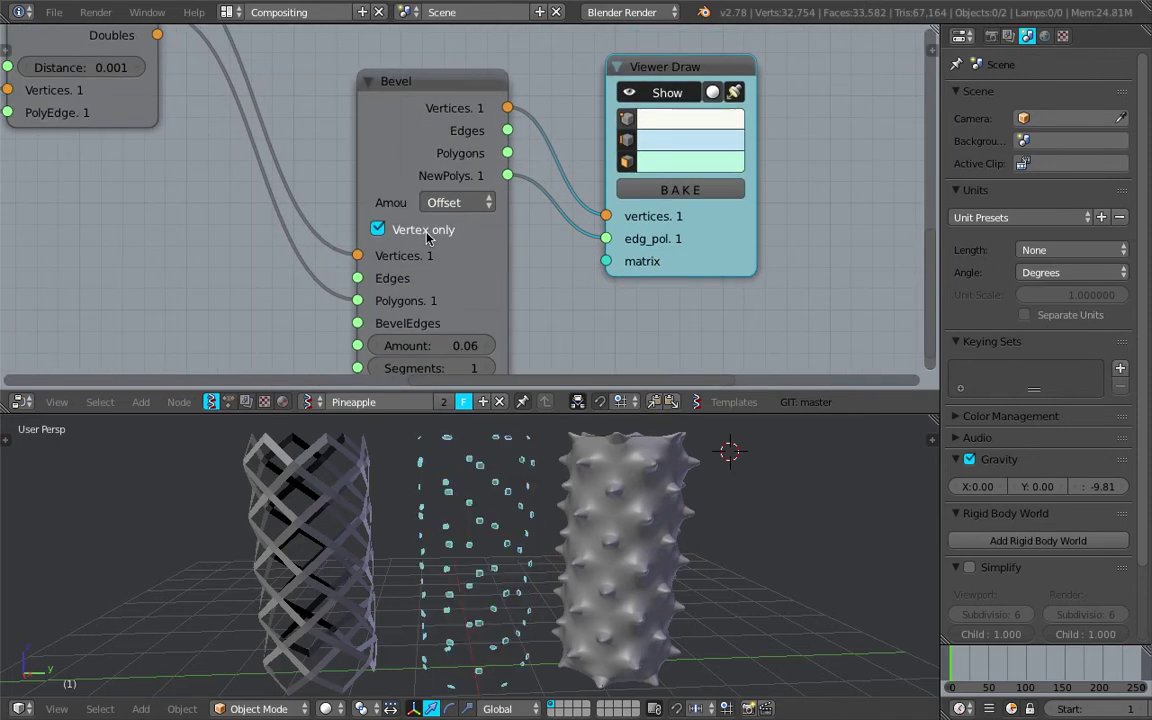
left_click(380, 229)
middle_click_drag(530, 598, 530, 712)
middle_click_drag(527, 602, 515, 430)
scroll(510, 620, "up", 5)
scroll(280, 226, "down", 6)
Step: Try tapering the cylinder with Radius Top 0.00 and Radius Bottom 1.03, and restore both radii to 1.00
middle_click_drag(280, 226, 788, 240)
middle_click_drag(143, 195, 538, 265)
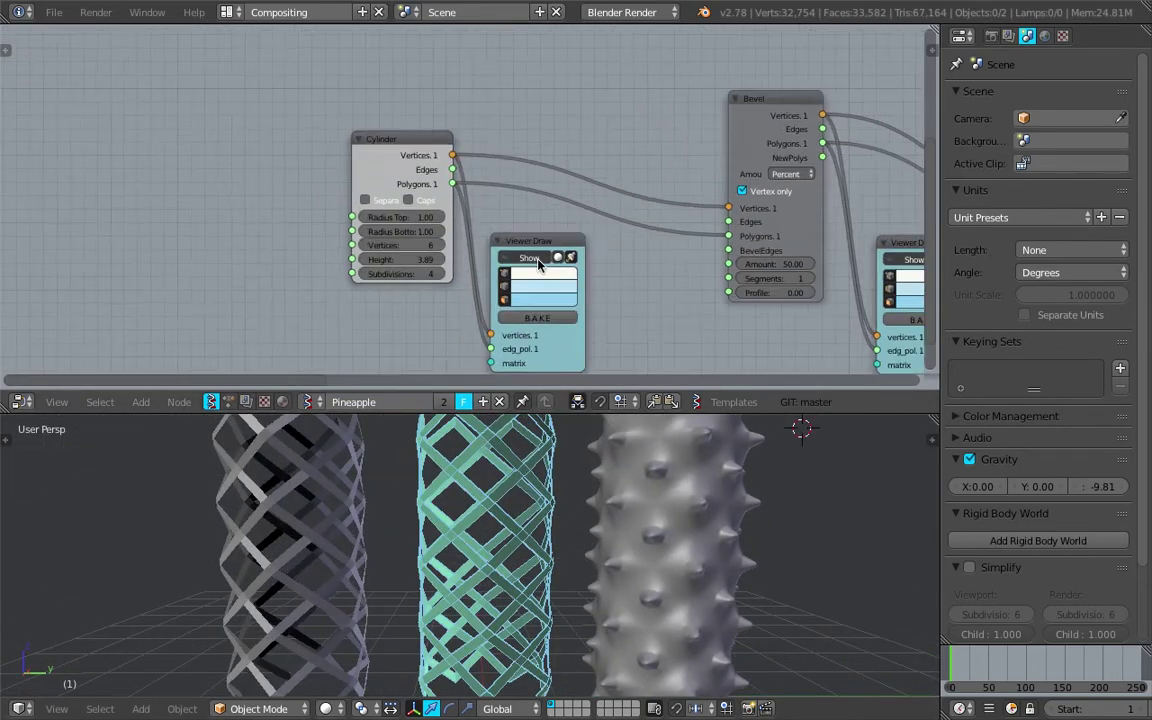
scroll(460, 205, "up", 3)
left_click_drag(357, 229, 362, 254)
scroll(490, 500, "down", 3)
middle_click_drag(495, 500, 500, 535)
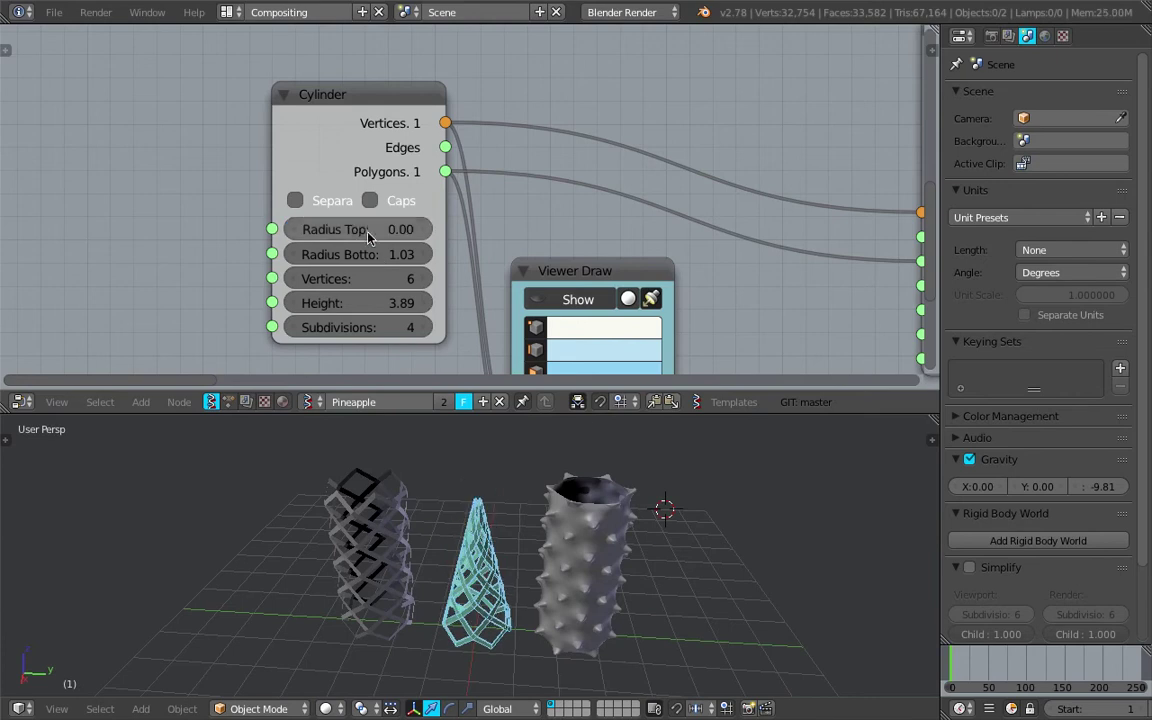
scroll(563, 527, "up", 5)
mouse_move(553, 509)
middle_mouse_down()
mouse_move(537, 600)
mouse_move(560, 486)
middle_mouse_up()
scroll(565, 506, "down", 5)
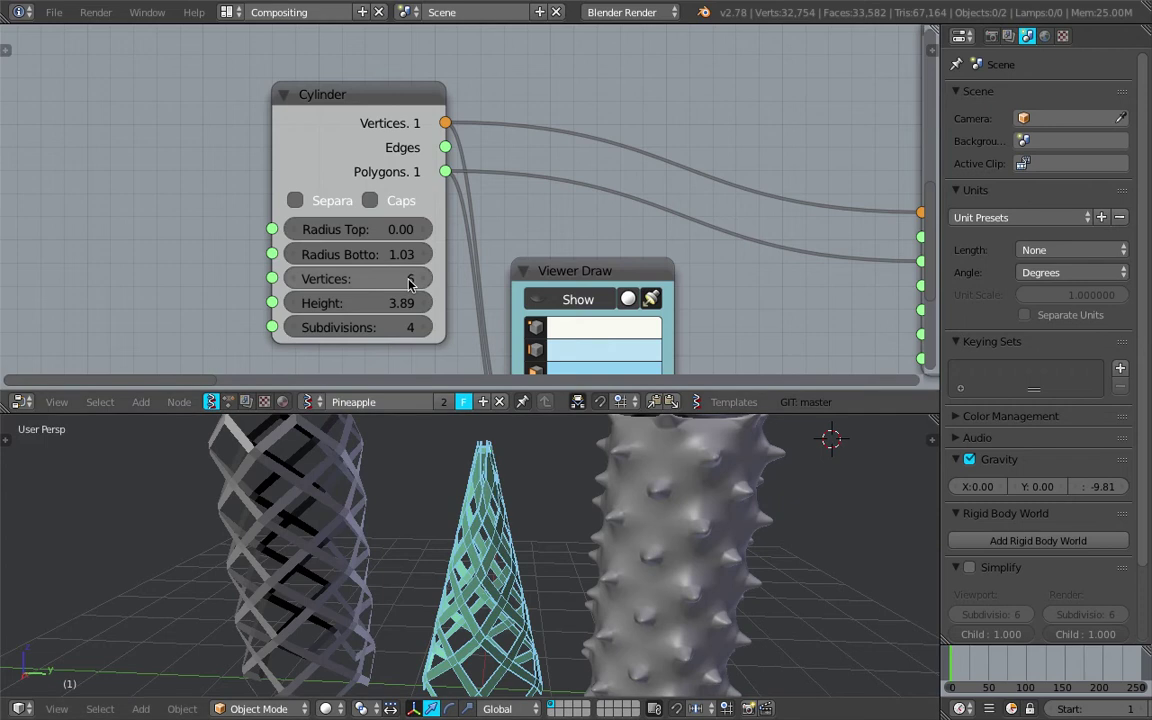
key("Return")
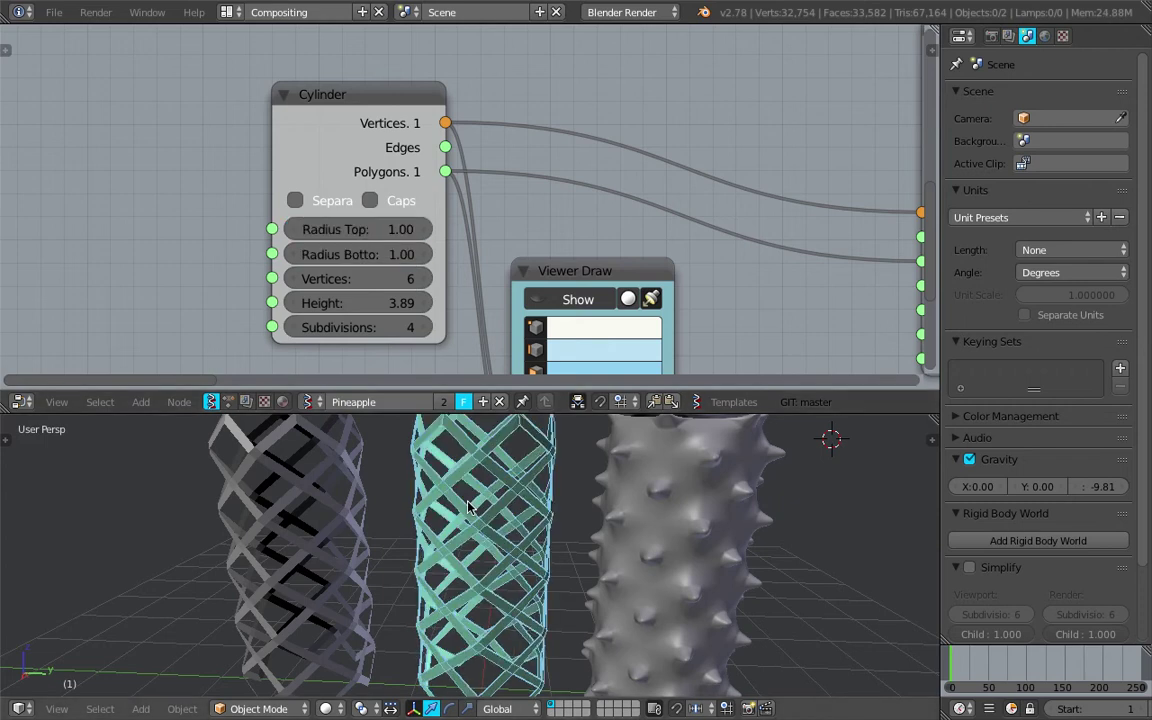
Step: Set the Cylinder node's Subdivisions to 7 and Vertices to 8, and inspect the denser lattice
left_click(410, 327)
type("7")
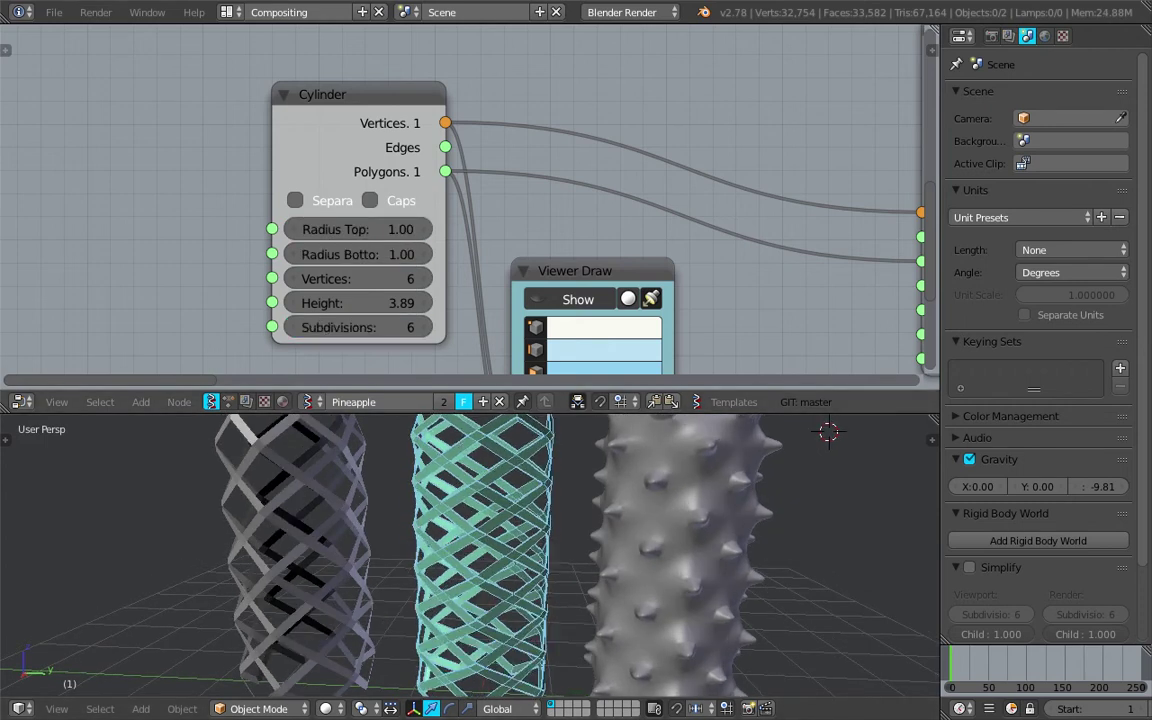
key("Return")
left_click(421, 287)
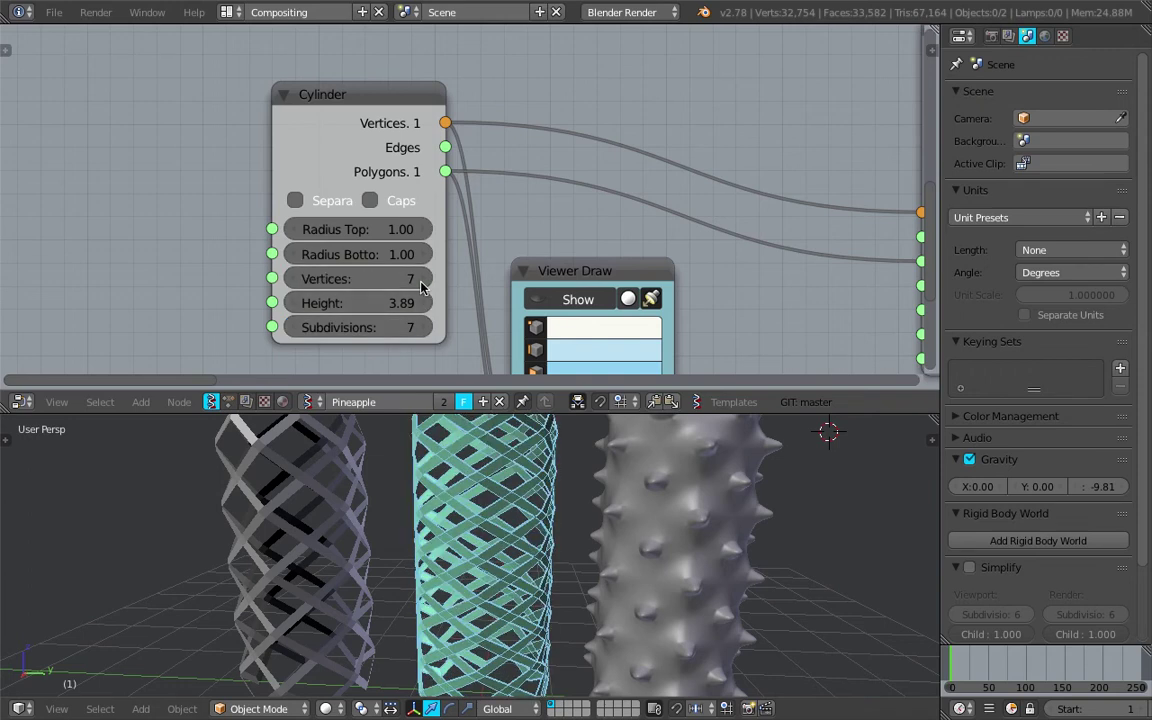
left_click(421, 287)
middle_click_drag(563, 507, 530, 470)
scroll(529, 597, "down", 2)
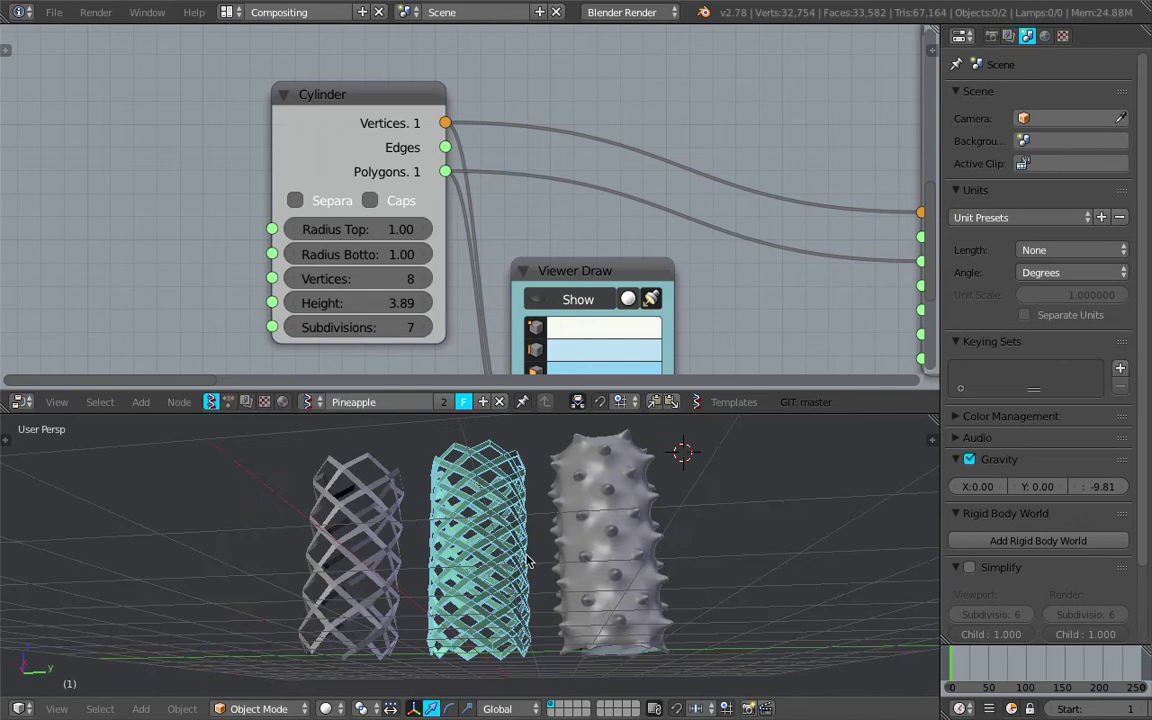
scroll(505, 587, "up", 4)
scroll(506, 593, "up", 4)
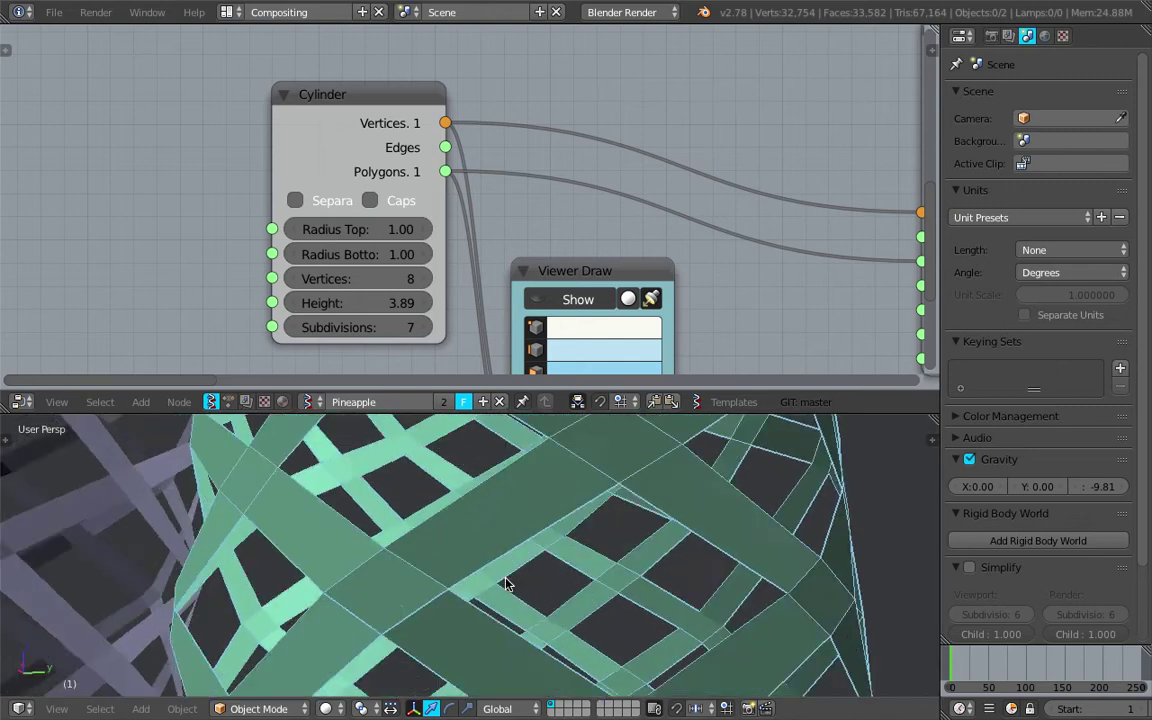
scroll(506, 584, "down", 7)
middle_click_drag(555, 563, 545, 560)
Step: Bake the edge-bevel lattice to a mesh from its Viewer Draw node
middle_click_drag(631, 210, 285, 190)
scroll(285, 190, "down", 1)
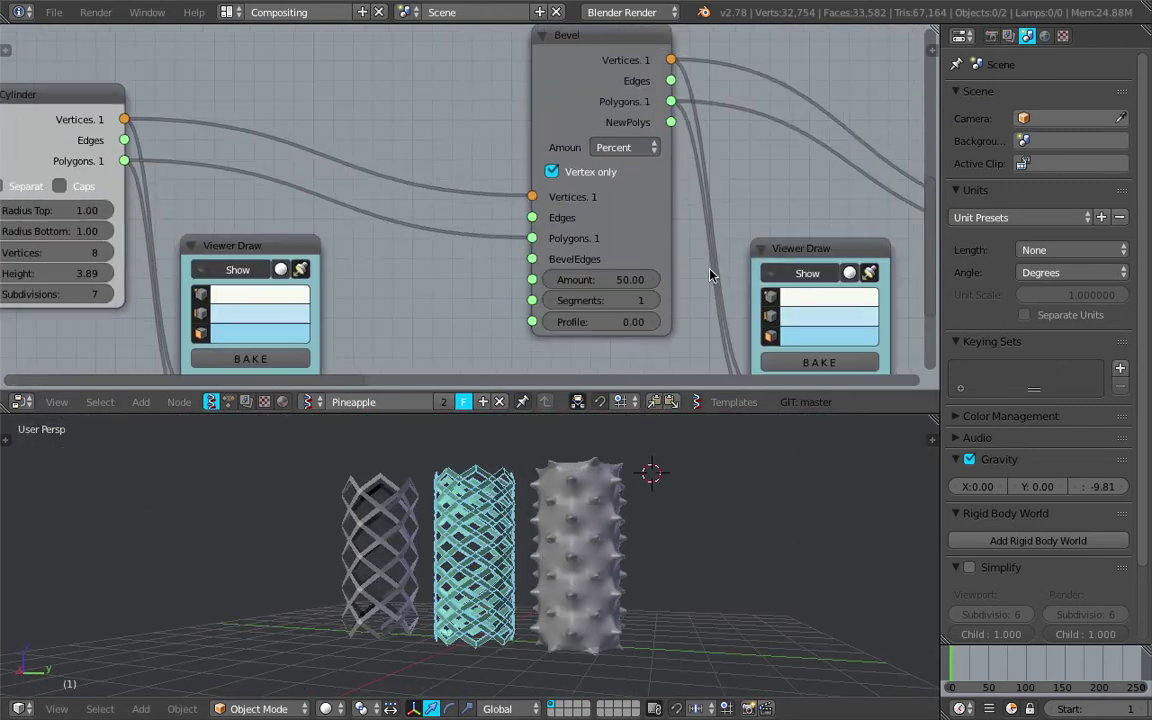
middle_click_drag(715, 268, 459, 248)
scroll(654, 316, "down", 2)
mouse_move(654, 316)
middle_mouse_down()
mouse_move(596, 281)
mouse_move(312, 306)
middle_mouse_up()
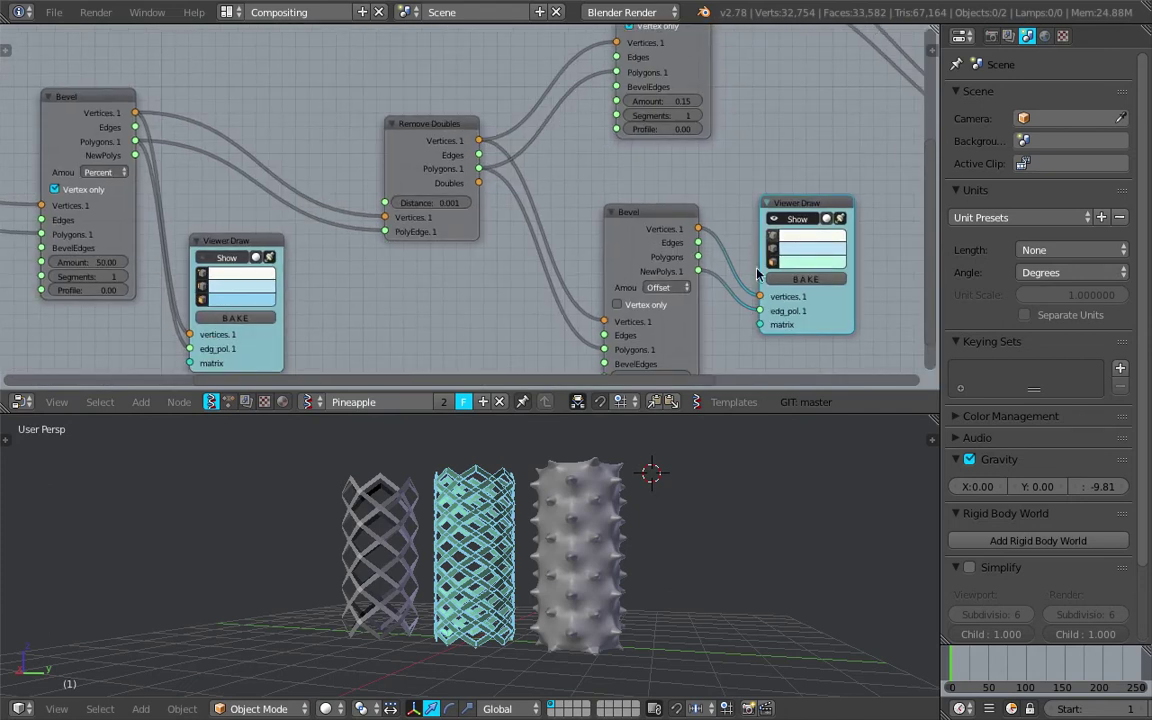
left_click(806, 280)
Step: Move the baked lattice along the Y axis to stand clear beyond the existing open lattice cylinder
right_click(478, 530)
key("g")
key("y")
left_click(195, 552)
Step: Add a level 2 Subdivision Surface modifier to the baked lattice and search for the smooth command
middle_click_drag(205, 552, 606, 556)
scroll(589, 530, "up", 3)
scroll(542, 548, "up", 3)
left_click_drag(669, 415, 660, 294)
key("ctrl+2")
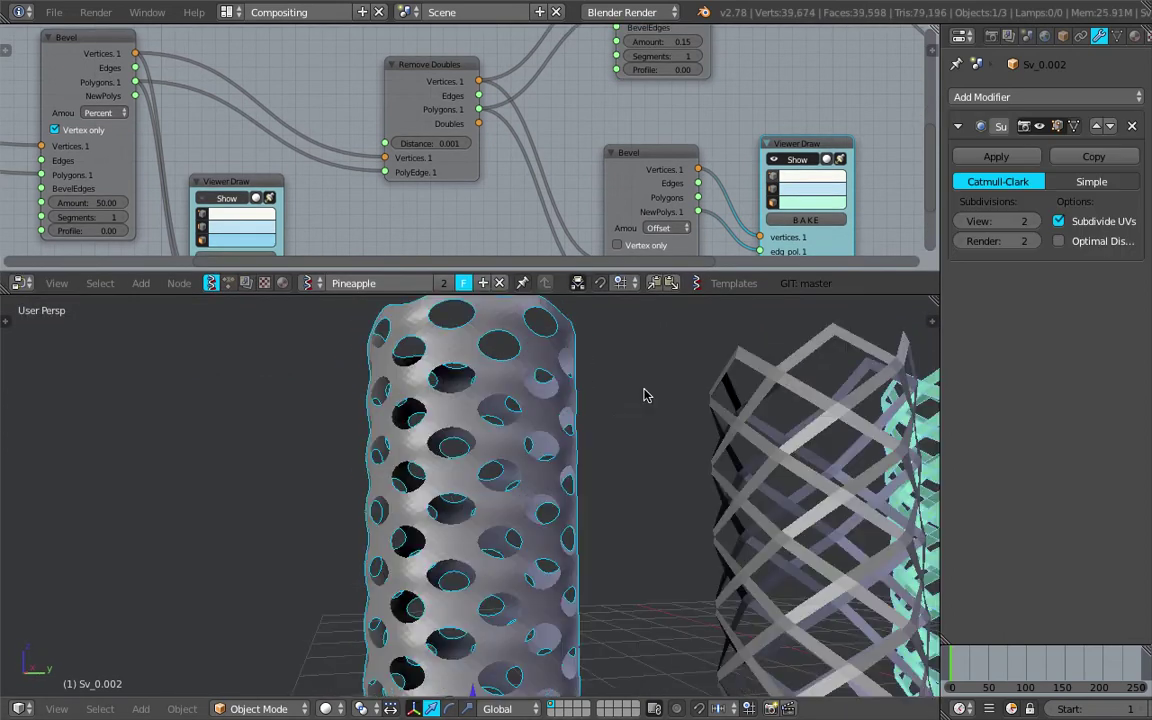
key("space")
type("smooo")
key("Escape")
key("space")
key("Escape")
middle_click_drag(644, 395, 498, 411)
scroll(541, 501, "down", 4)
scroll(541, 420, "down", 2)
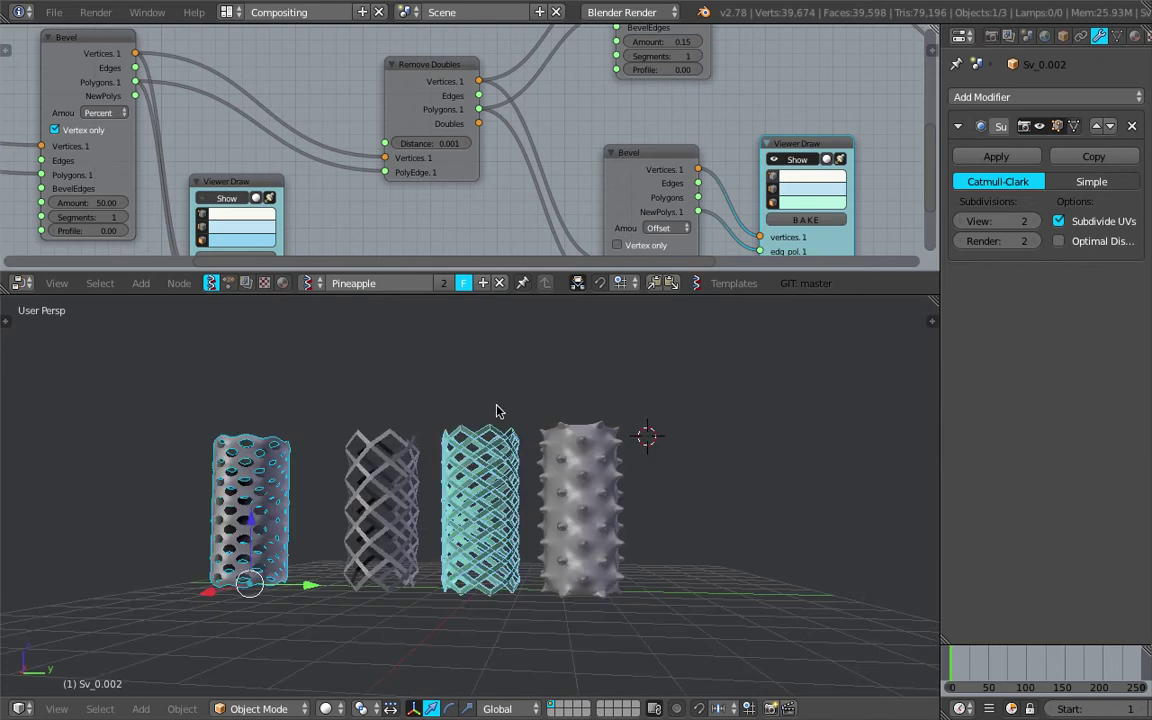
Step: Enlarge the node editor and reposition the lower Offset Bevel node and its Viewer Draw node
left_click_drag(530, 295, 538, 551)
scroll(620, 255, "down", 5)
middle_click_drag(679, 234, 579, 285)
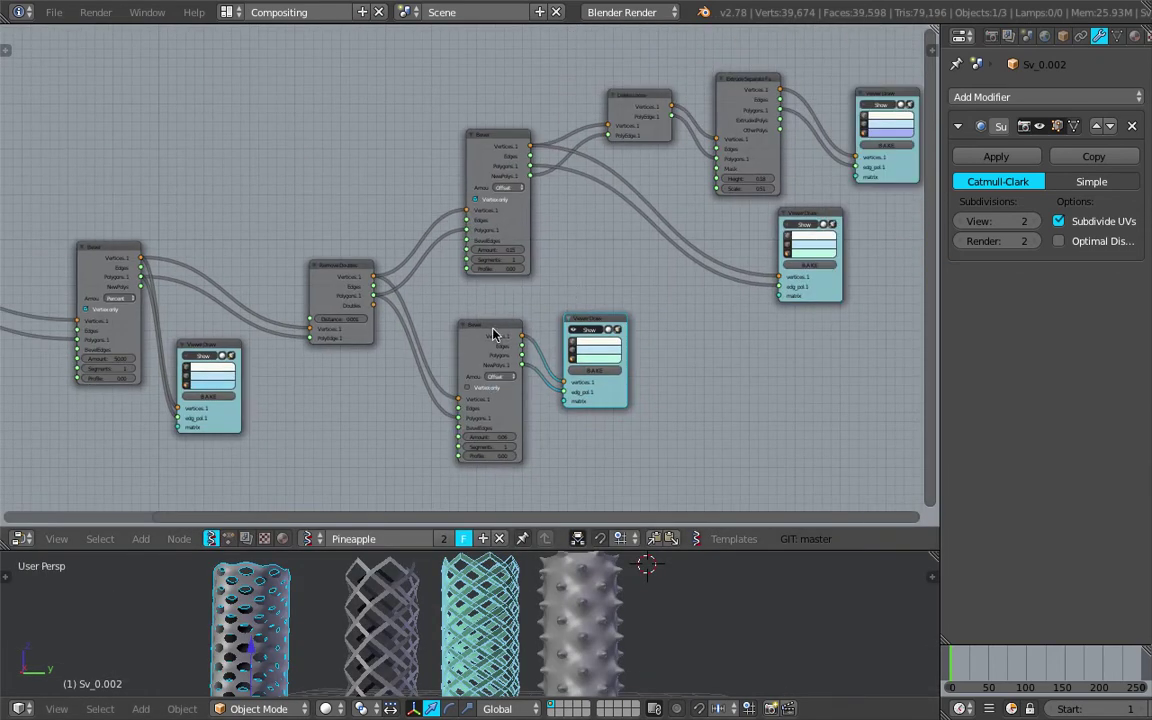
left_click_drag(493, 330, 511, 320)
left_click_drag(610, 321, 667, 335)
Step: Reposition the Remove Doubles node and the vertex-only Offset Bevel node to tidy that branch
middle_click_drag(523, 295, 576, 344)
scroll(576, 343, "up", 7)
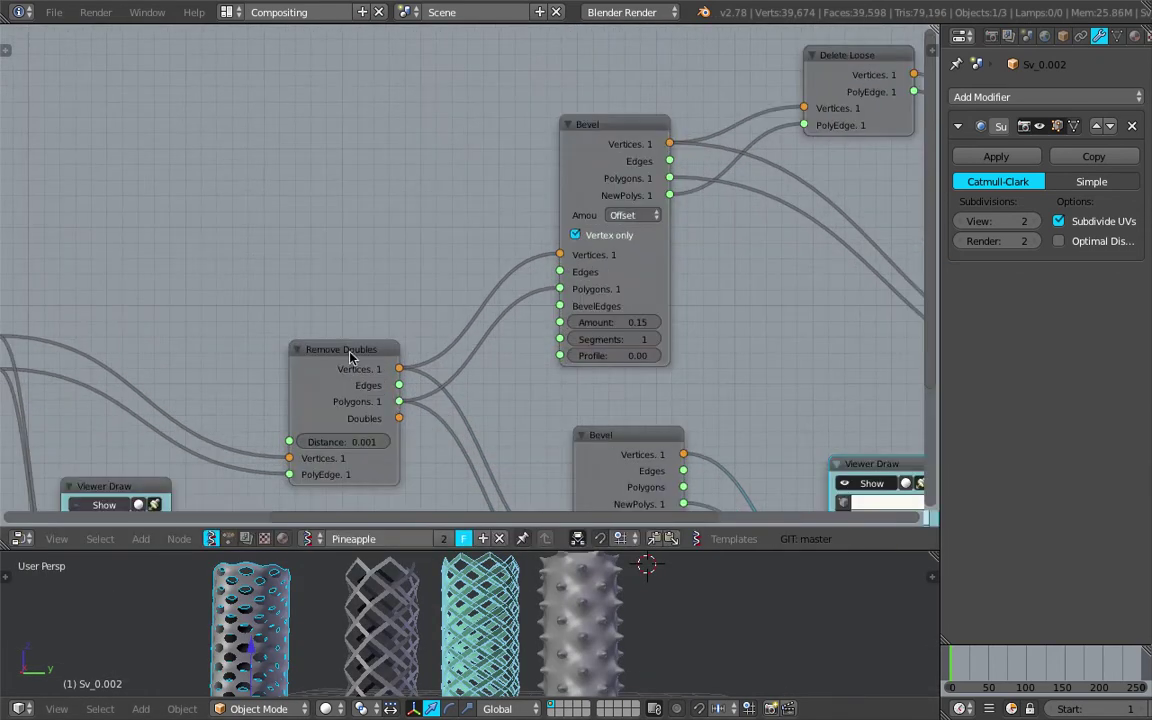
left_click_drag(350, 350, 304, 246)
middle_click_drag(636, 200, 507, 224)
left_click_drag(463, 143, 425, 126)
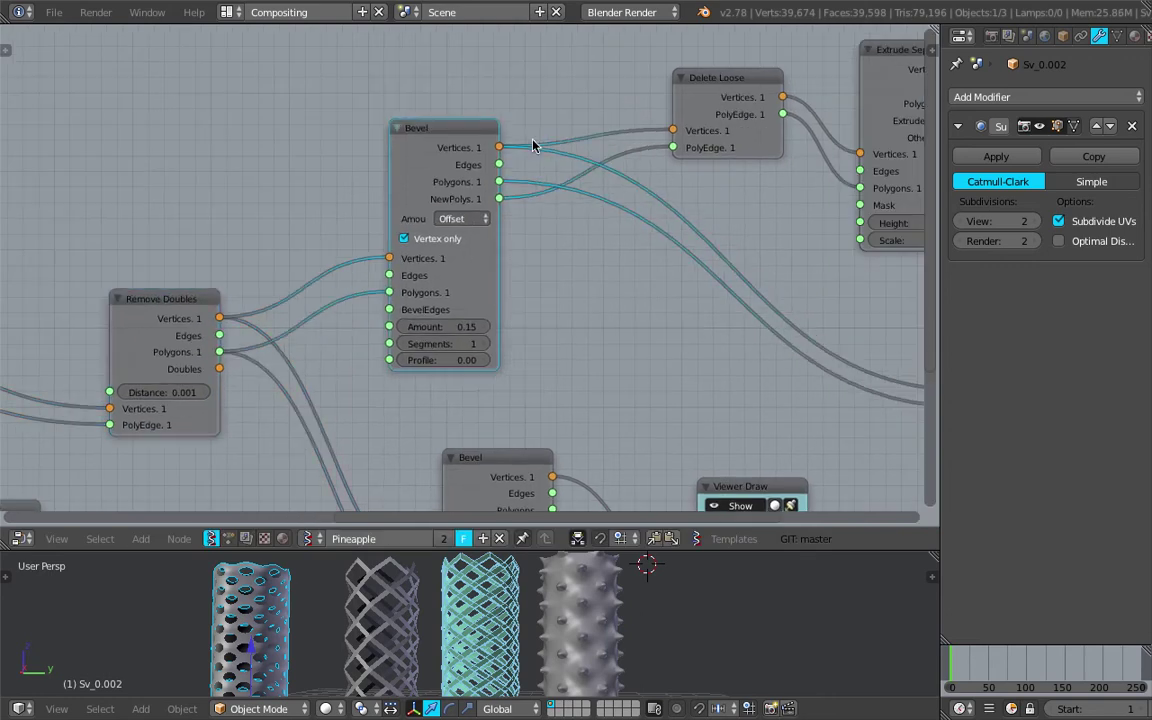
Step: Move the Delete Loose and Extrude Separate nodes closer to the vertex-only Offset Bevel node
scroll(560, 125, "down", 4)
middle_click_drag(567, 115, 447, 160)
left_click_drag(536, 140, 478, 93)
left_click_drag(701, 119, 638, 88)
middle_click_drag(763, 321, 653, 257)
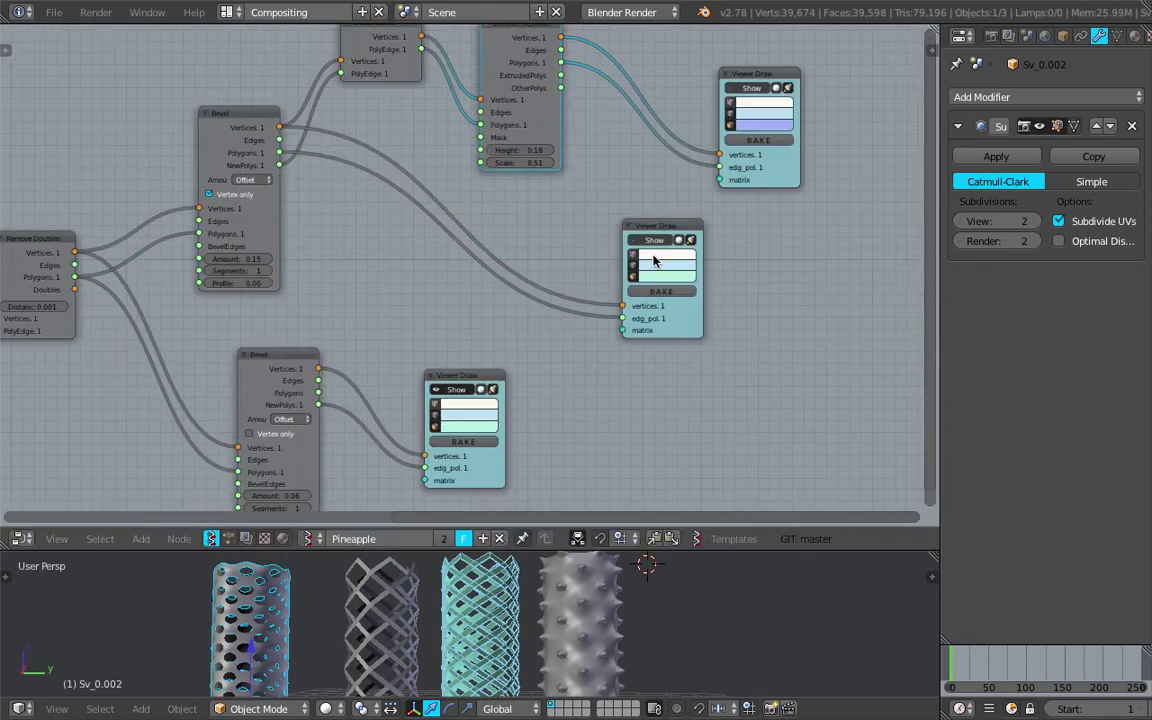
Step: Enlarge the 3D view and switch the preview from the edge-bevel lattice to the vertex-only Offset Bevel's output
middle_click_drag(589, 630, 594, 660)
left_click_drag(619, 541, 615, 339)
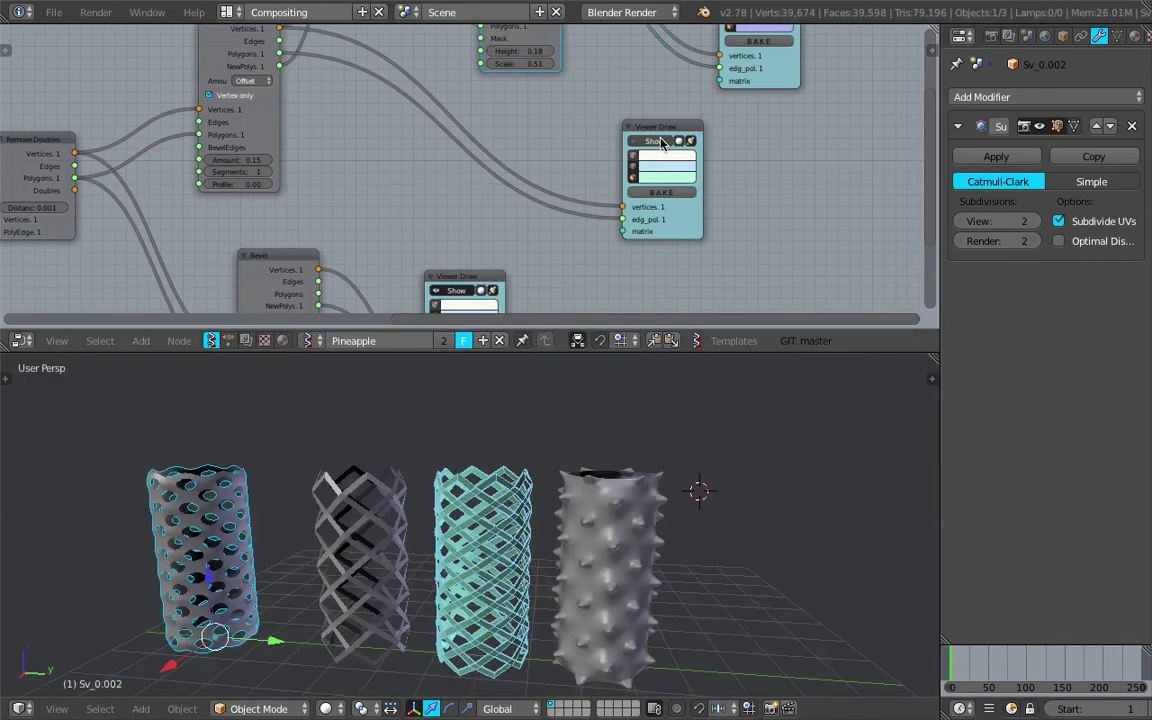
left_click(665, 142)
left_click(670, 143)
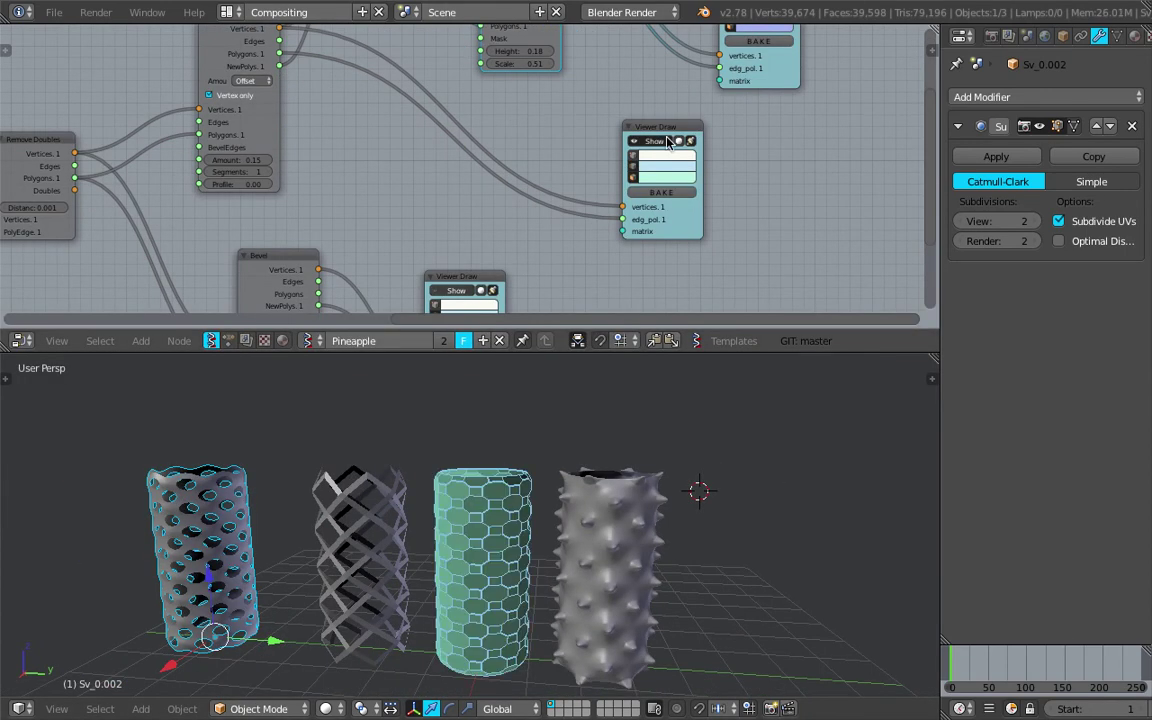
Step: Inspect the vertex-only Offset Bevel's preview up close and hide it
scroll(590, 445, "up", 5)
mouse_move(573, 515)
middle_mouse_down()
mouse_move(548, 531)
mouse_move(592, 556)
middle_mouse_up()
scroll(582, 478, "down", 4)
left_click(665, 143)
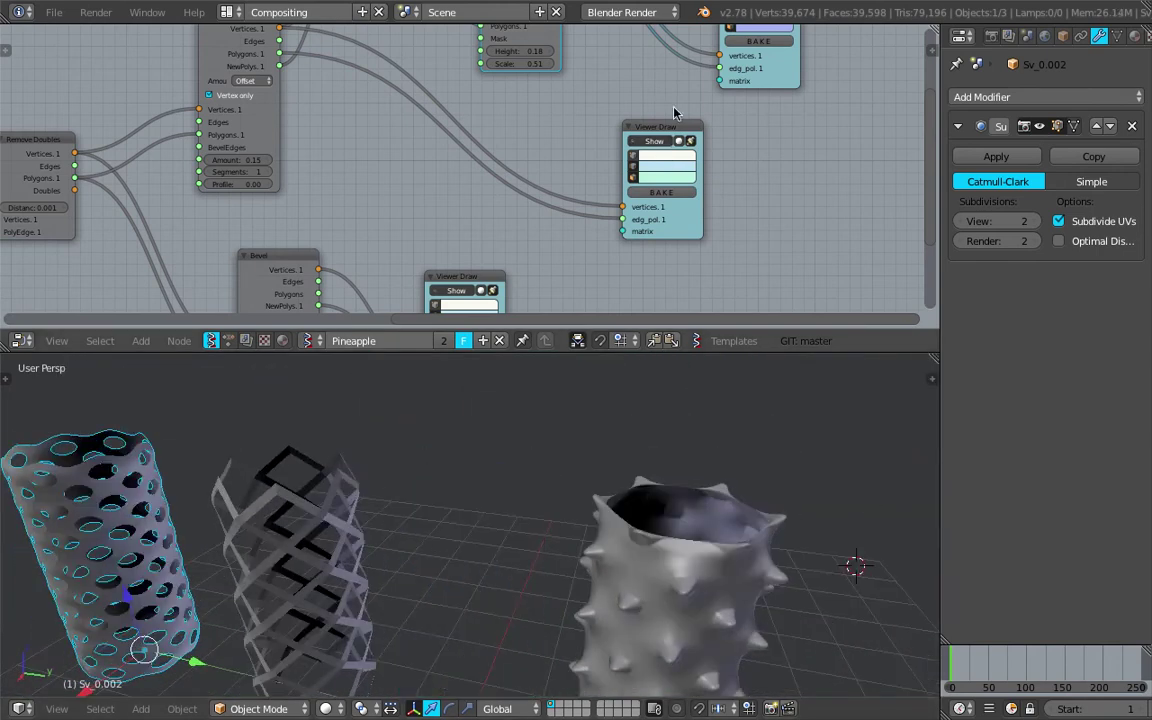
Step: Show the Extrude Separate preview and move its Viewer Draw node closer to the Extrude Separate node
middle_click_drag(707, 30, 671, 134)
left_click(705, 99)
left_click_drag(714, 86, 665, 80)
middle_click_drag(582, 483, 586, 454)
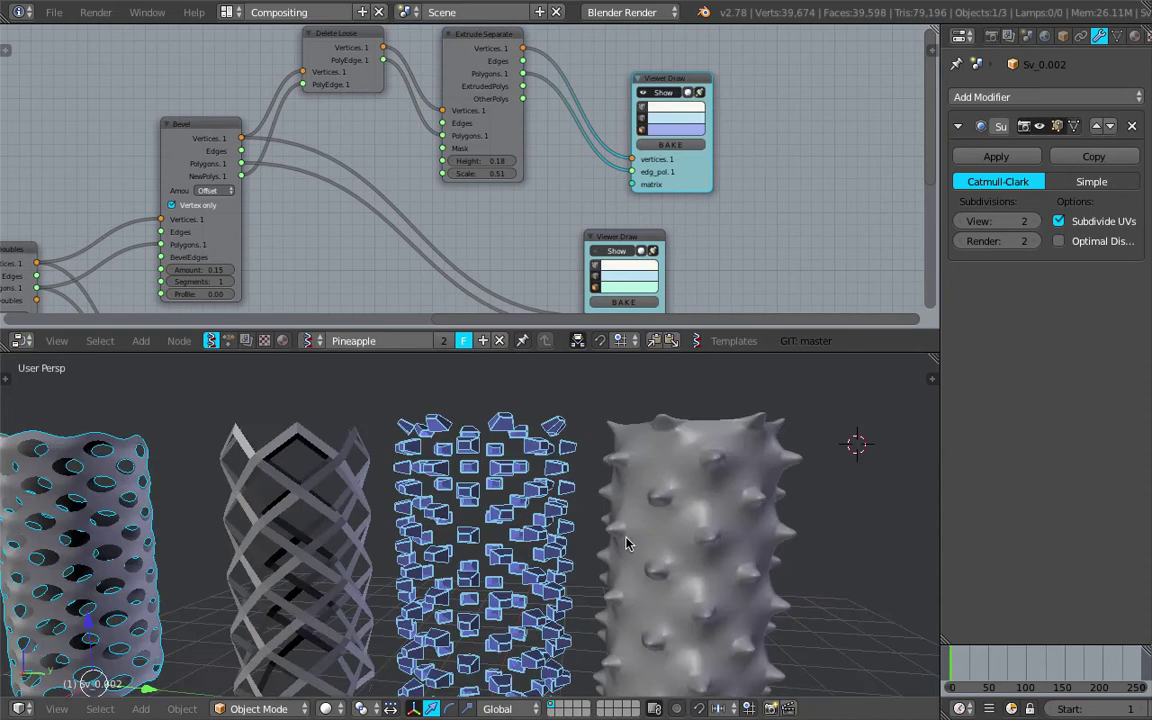
scroll(625, 536, "down", 3)
mouse_move(625, 536)
middle_mouse_down("shift")
mouse_move(574, 481)
mouse_move(559, 525)
mouse_move(587, 473)
mouse_move(725, 415)
mouse_move(661, 528)
mouse_move(614, 541)
mouse_move(670, 540)
middle_mouse_up("shift")
Step: Select the spiked cylinder and examine it alongside its Subdivision Surface modifier
right_click(562, 512)
scroll(559, 525, "up", 5)
scroll(581, 476, "down", 5)
scroll(488, 228, "down", 6)
middle_click_drag(476, 241, 618, 244)
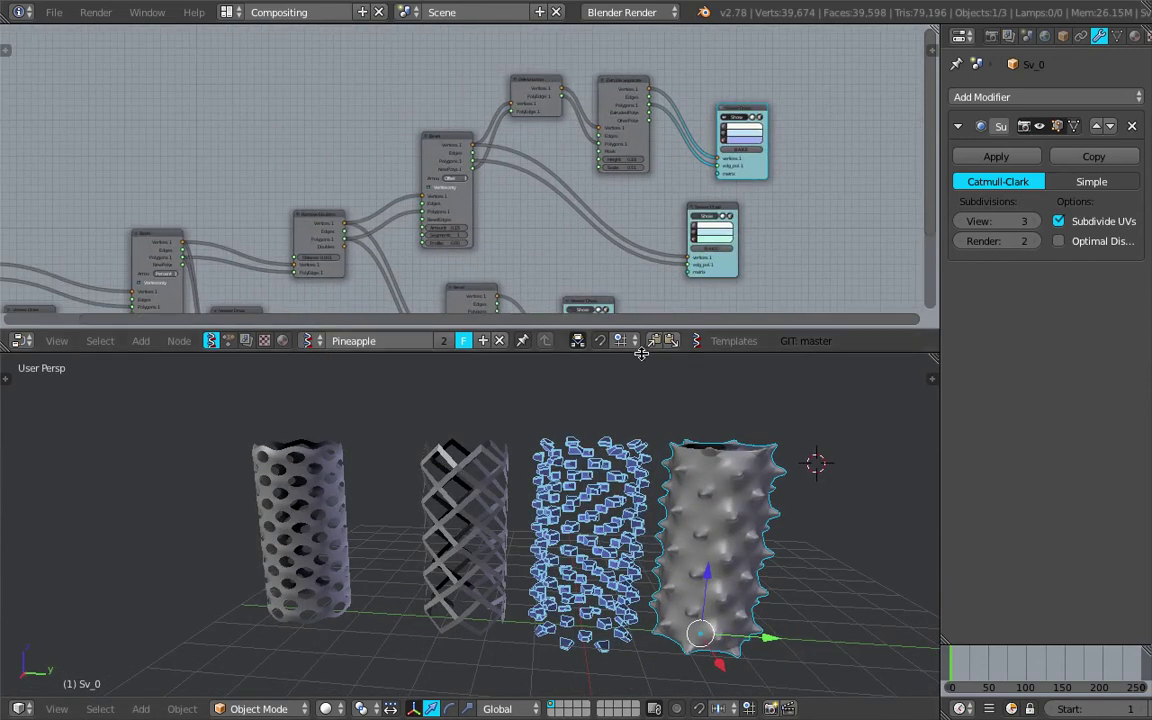
Step: Enlarge the node editor to fit the whole node tree and move the first Bevel node closer to the Cylinder node
left_click_drag(641, 354, 641, 390)
scroll(590, 280, "down", 4)
middle_click_drag(570, 280, 665, 240)
middle_click_drag(405, 622, 476, 550)
scroll(414, 187, "up", 2)
left_click_drag(310, 205, 283, 190)
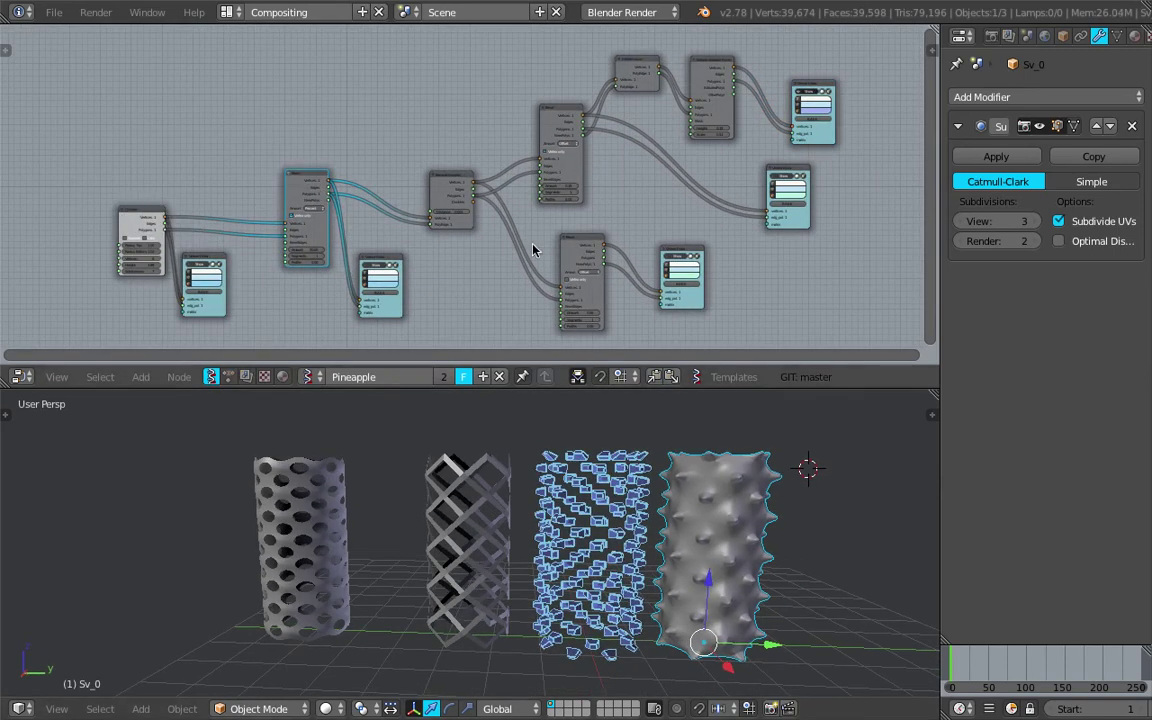
Step: Move the lower Offset Bevel node closer to the Remove Doubles node
middle_click_drag(533, 250, 510, 236)
middle_click_drag(535, 425, 518, 431)
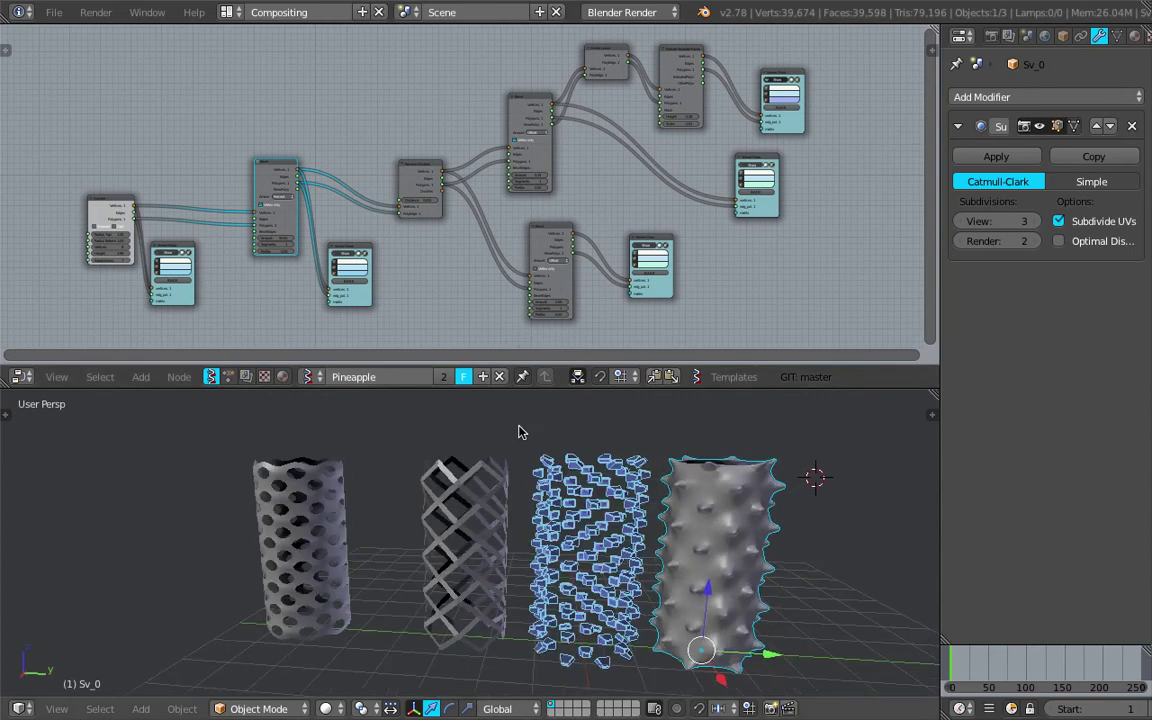
scroll(537, 213, "up", 2)
left_click_drag(537, 262, 491, 254)
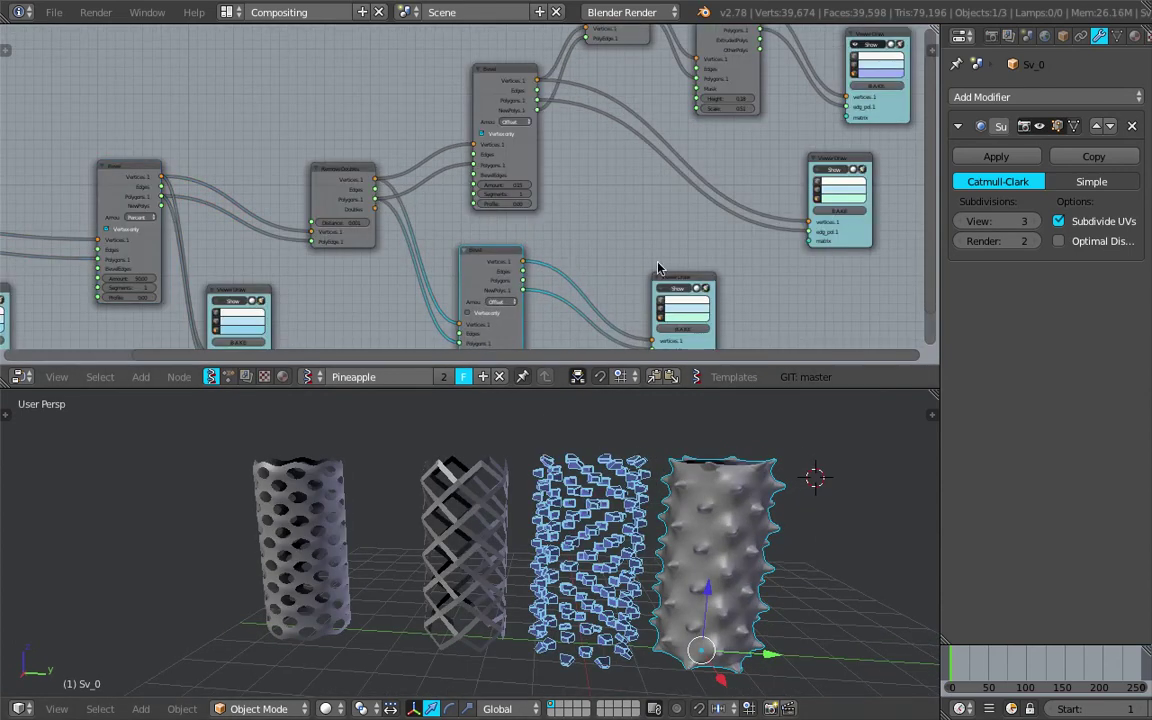
Step: Move the vertex-only Offset Bevel node slightly higher and closer to the Remove Doubles node
scroll(656, 263, "down", 1)
middle_click_drag(656, 263, 651, 235)
middle_click_drag(522, 138, 504, 255)
scroll(504, 250, "up", 2)
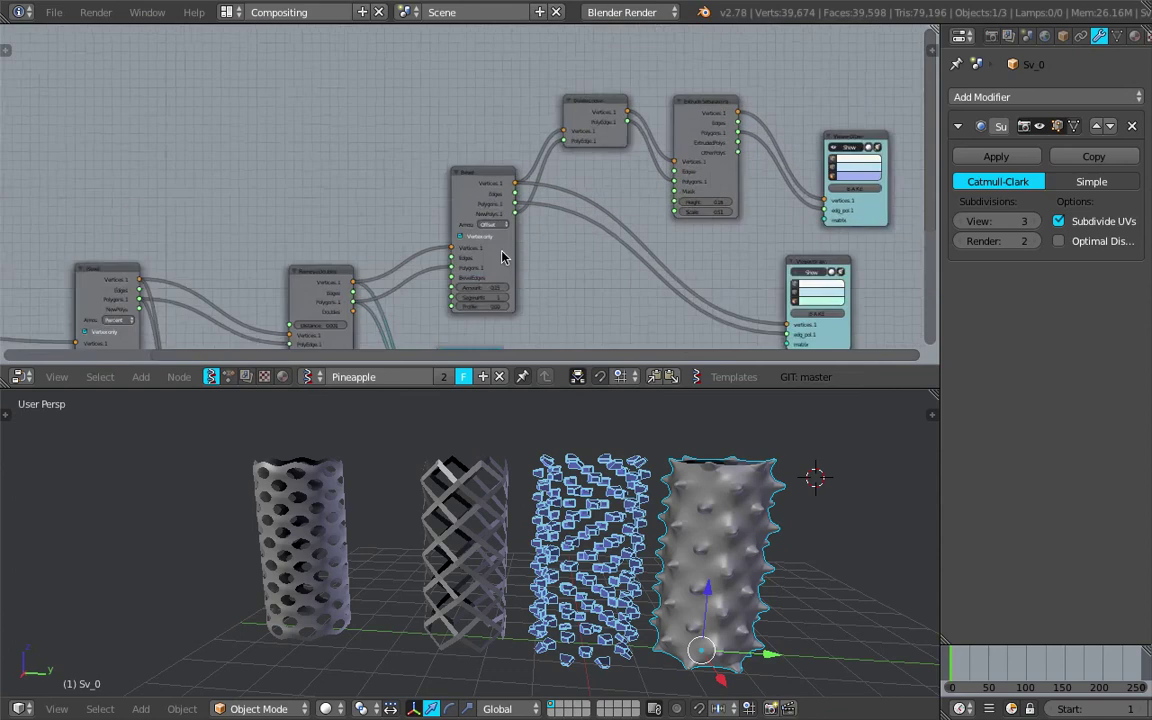
scroll(455, 233, "up", 2)
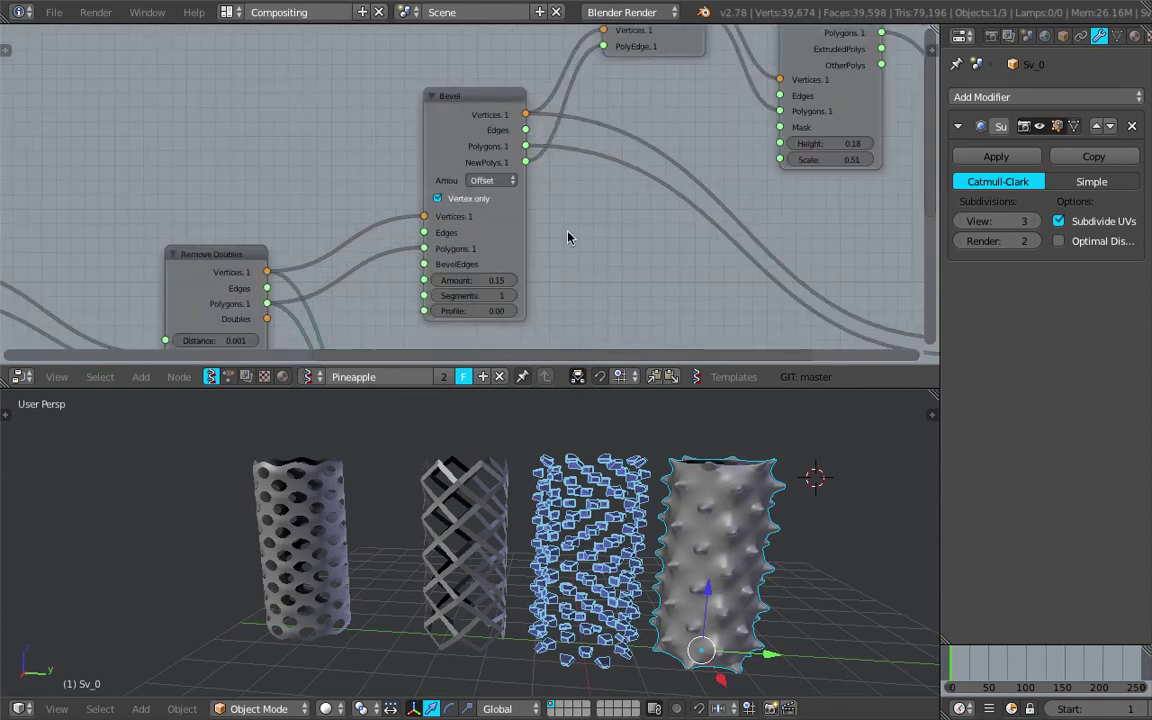
scroll(503, 99, "down", 2)
left_click(440, 108)
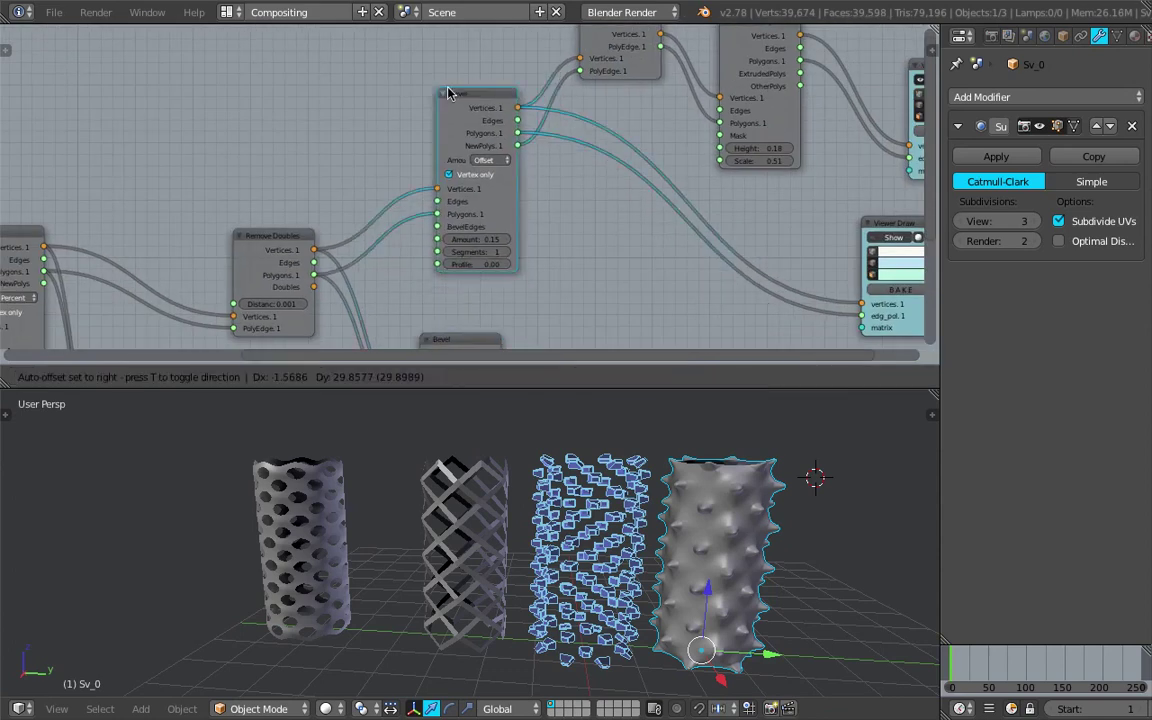
Step: Move the Extrude Separate node slightly higher in the upper branch of the node tree
scroll(558, 133, "down", 2)
middle_click_drag(608, 135, 528, 179)
scroll(395, 200, "up", 4)
left_click(507, 106)
scroll(418, 240, "down", 3)
Step: Bake the plain cylinder from the Cylinder node's Viewer Draw and move it along the global Y axis to the outer side of the perforated cylinder
mouse_move(510, 478)
middle_mouse_down()
mouse_move(604, 474)
mouse_move(459, 472)
mouse_move(530, 496)
mouse_move(697, 468)
mouse_move(508, 476)
middle_mouse_up()
scroll(558, 497, "down", 1)
scroll(484, 318, "down", 5)
middle_click_drag(464, 318, 581, 261)
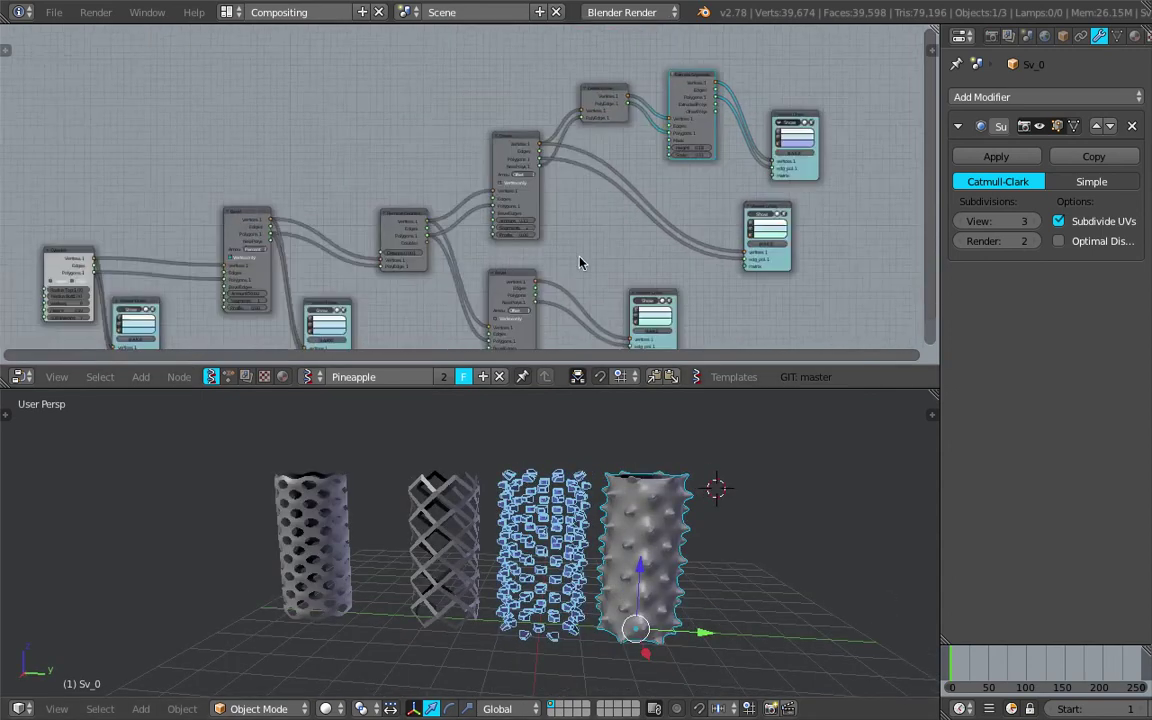
middle_click_drag(515, 237, 706, 168)
scroll(458, 210, "up", 9)
middle_click_drag(417, 200, 453, 206)
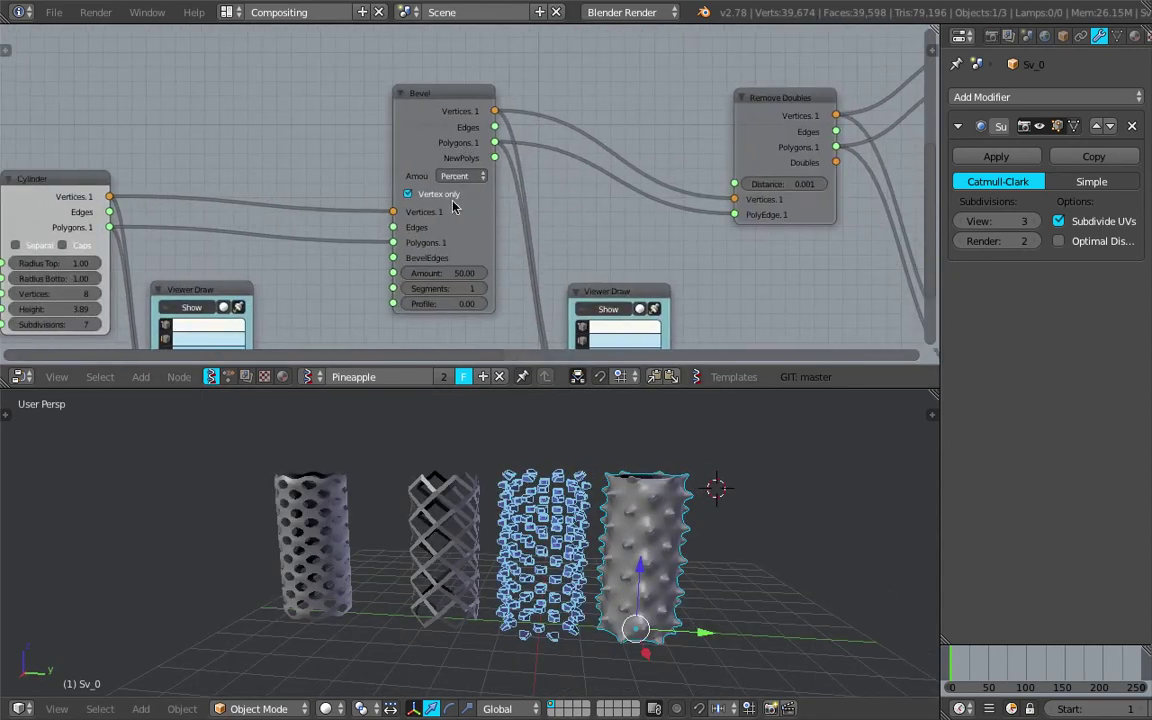
middle_click_drag(373, 494, 440, 492)
scroll(415, 274, "down", 2)
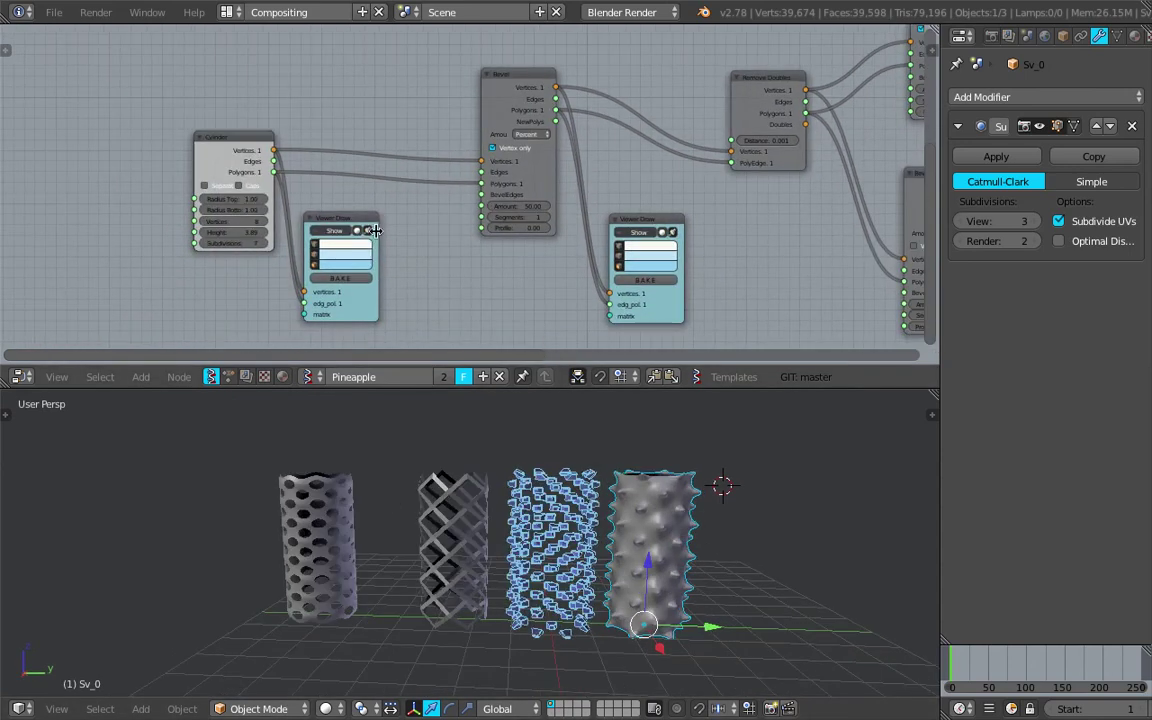
left_click(352, 279)
key("g")
key("x")
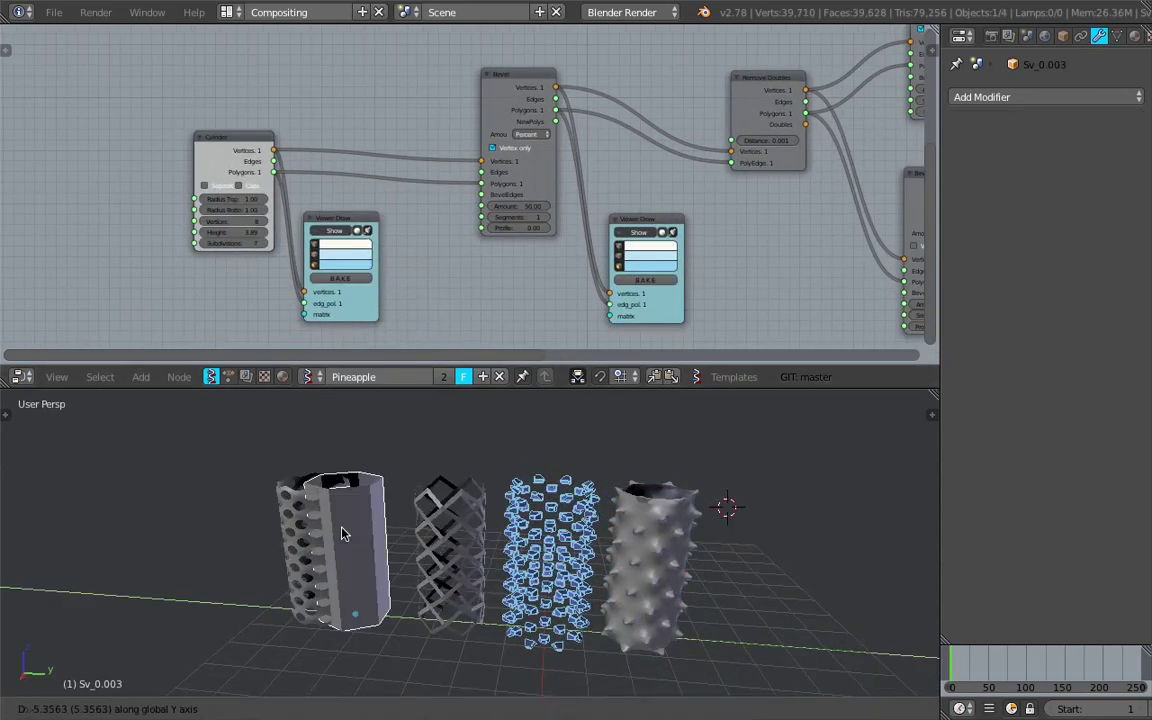
left_click(447, 530)
middle_click_drag(464, 528, 470, 502)
Step: Move the diamond lattice cylinder along the Y axis closer to the perforated cylinder
right_click(329, 522)
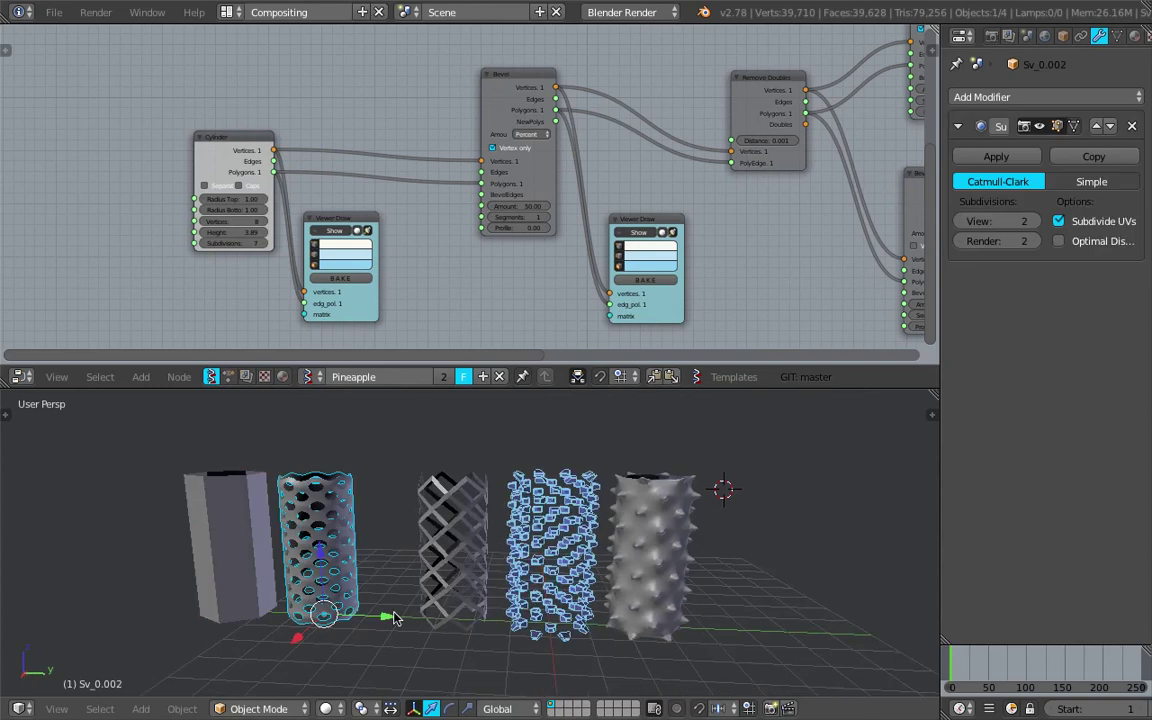
right_click(480, 592)
left_click_drag(524, 632, 485, 622)
middle_click_drag(504, 610, 571, 545)
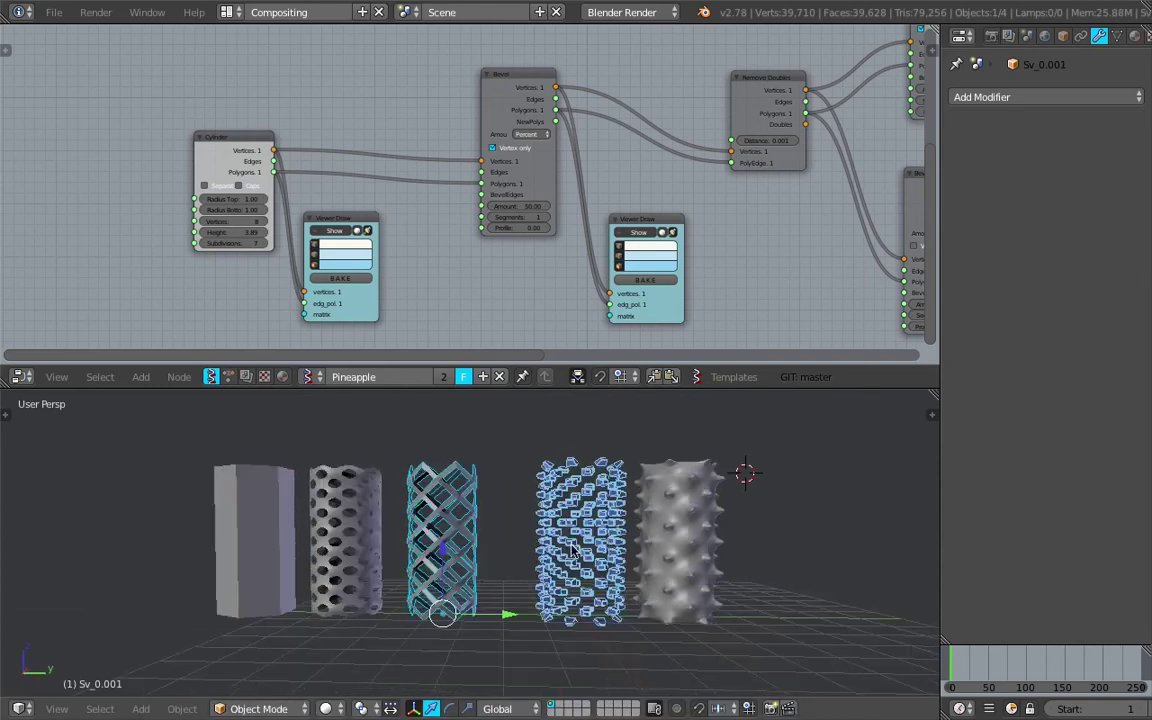
middle_click_drag(670, 295, 374, 288)
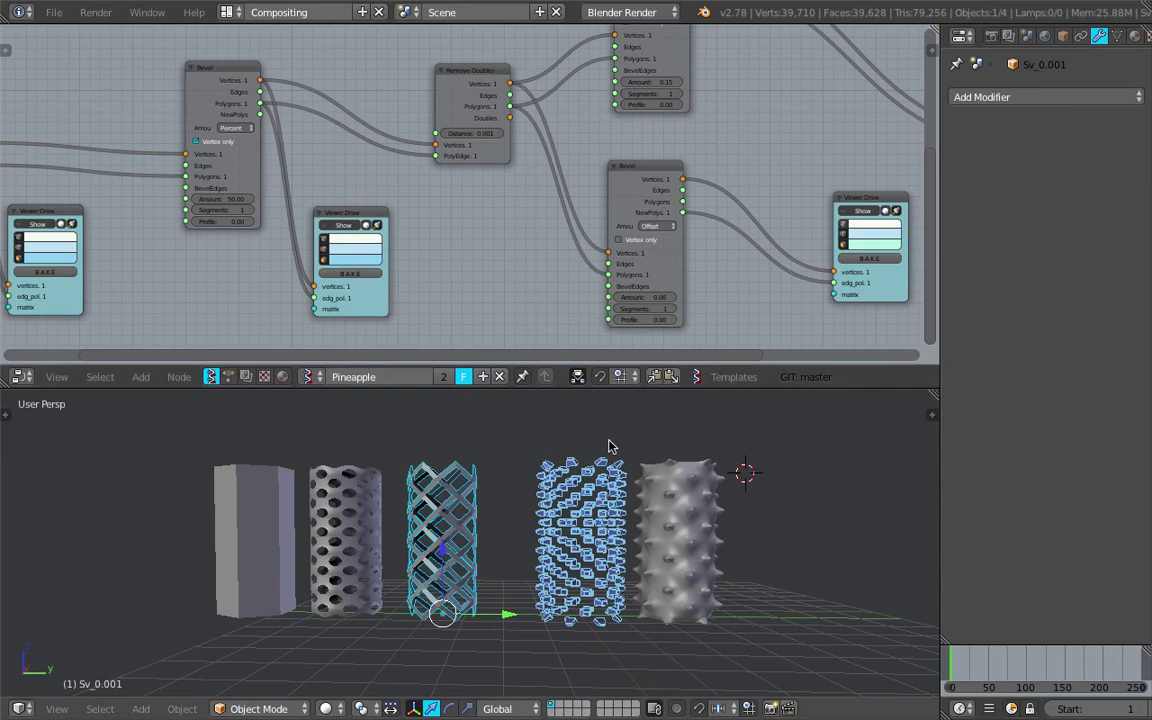